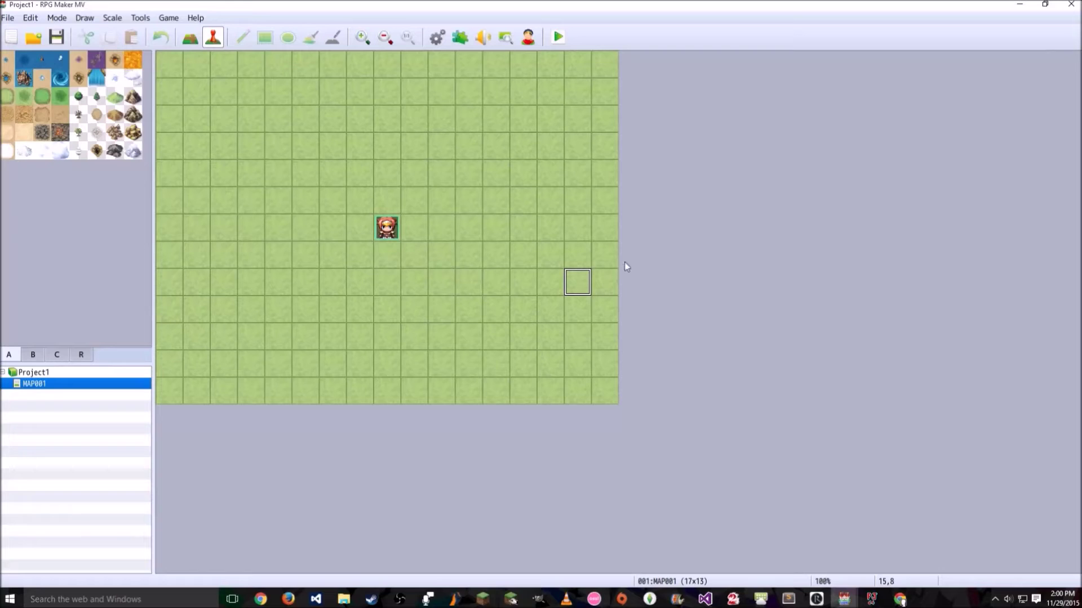
Create a new RPG Maker MV project named 'Fishing Skill'
click(19, 46)
text(Fishing Skill)
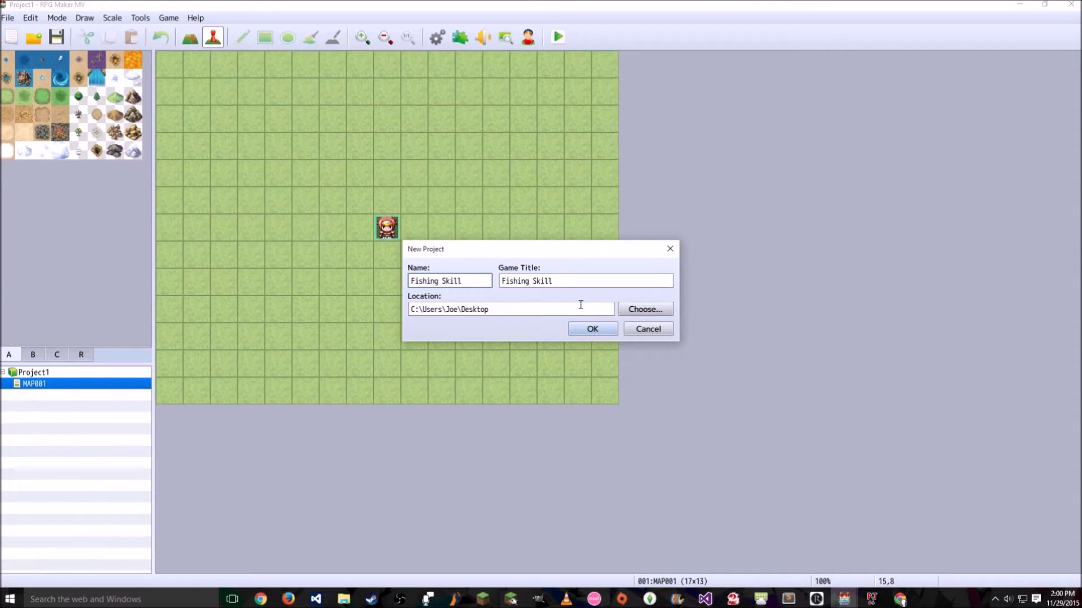
click(594, 330)
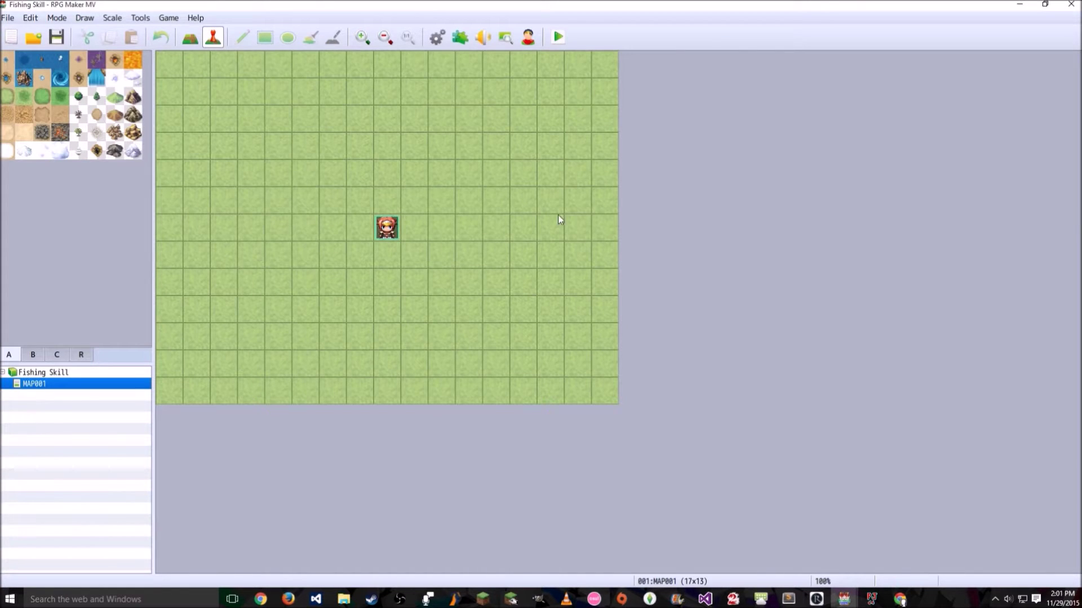
right_click(80, 383)
Change MAP001's tileset from Overworld to Outside
click(137, 388)
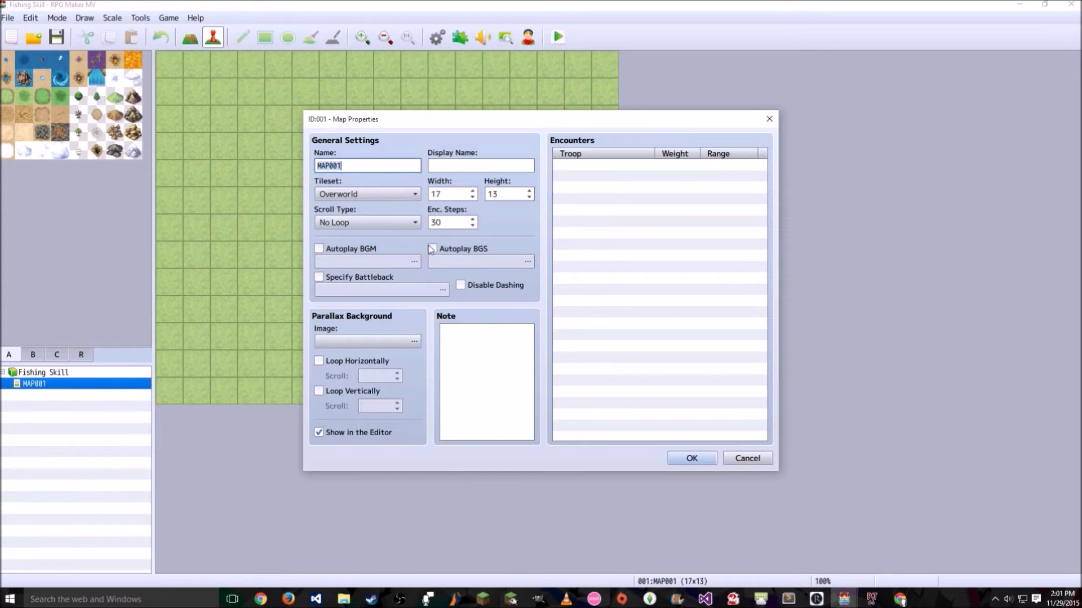
click(384, 199)
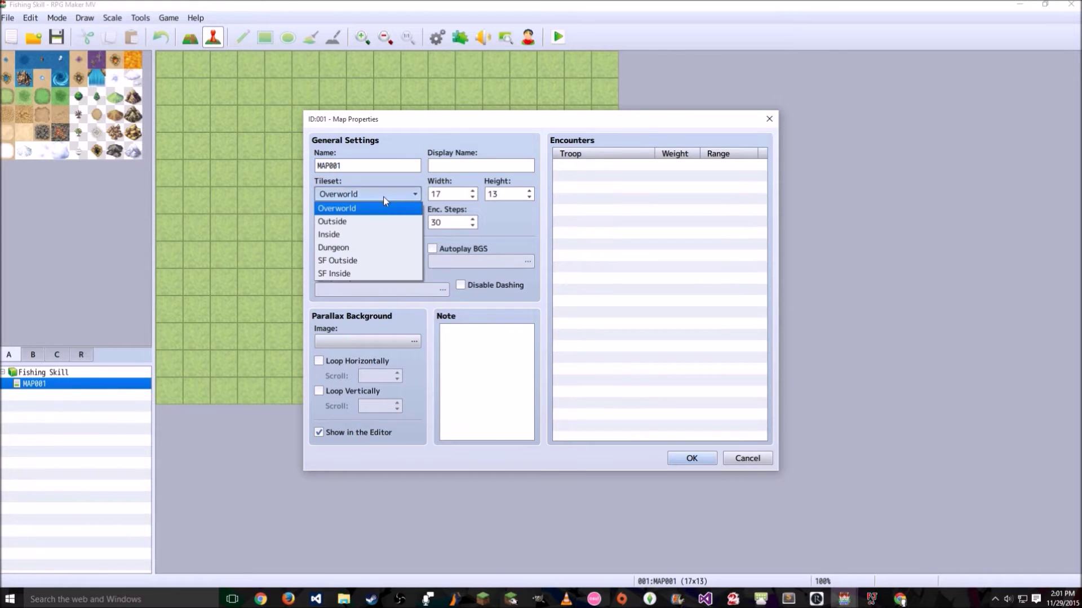
click(388, 223)
click(692, 456)
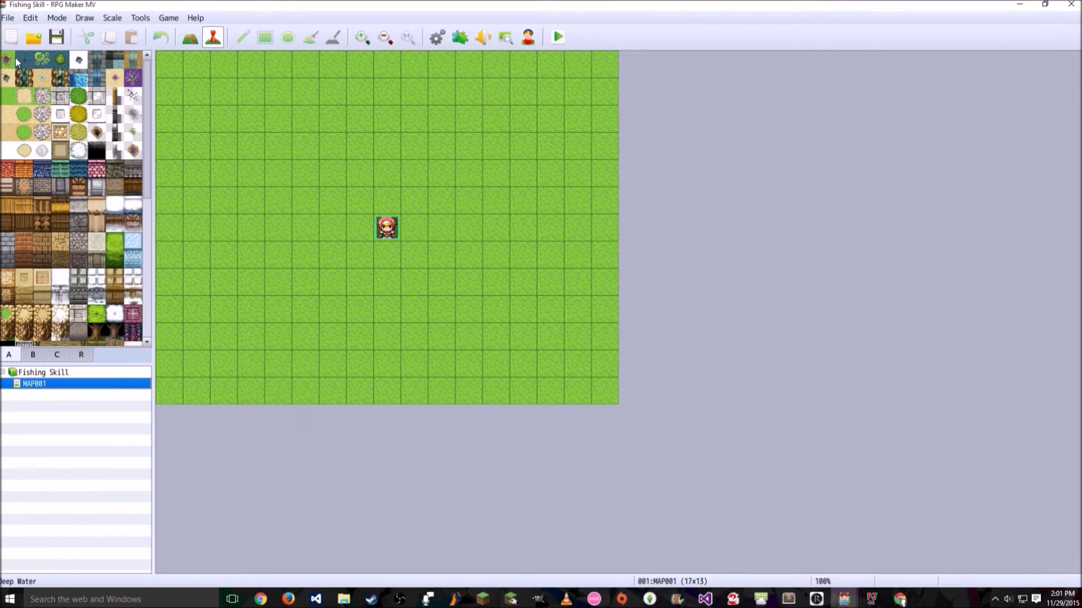
Fill the map's bottom rows with lake water
click(190, 37)
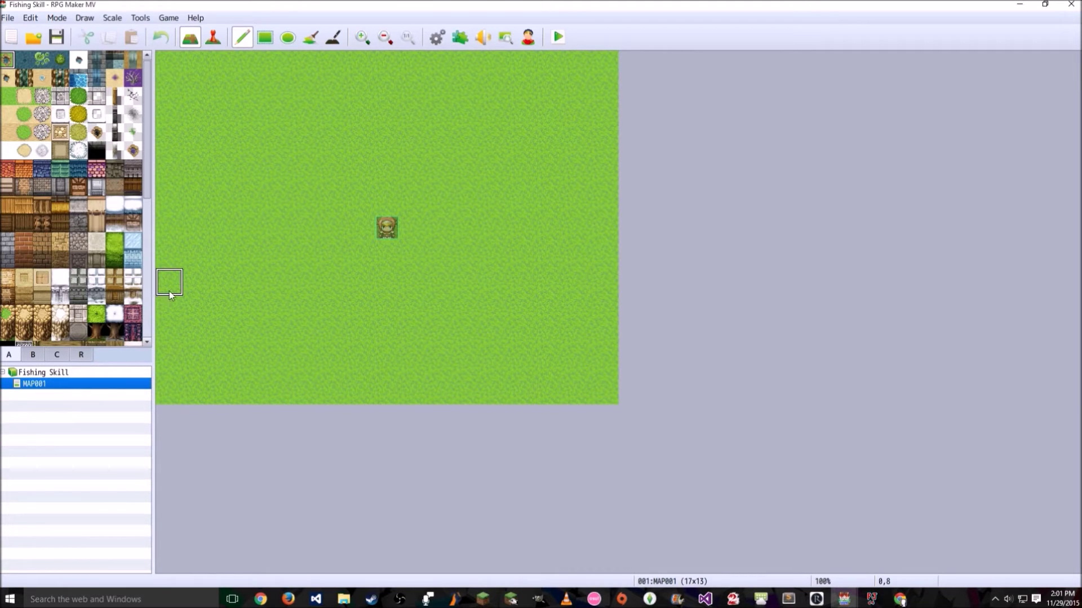
drag(170, 295, 169, 392)
click(265, 37)
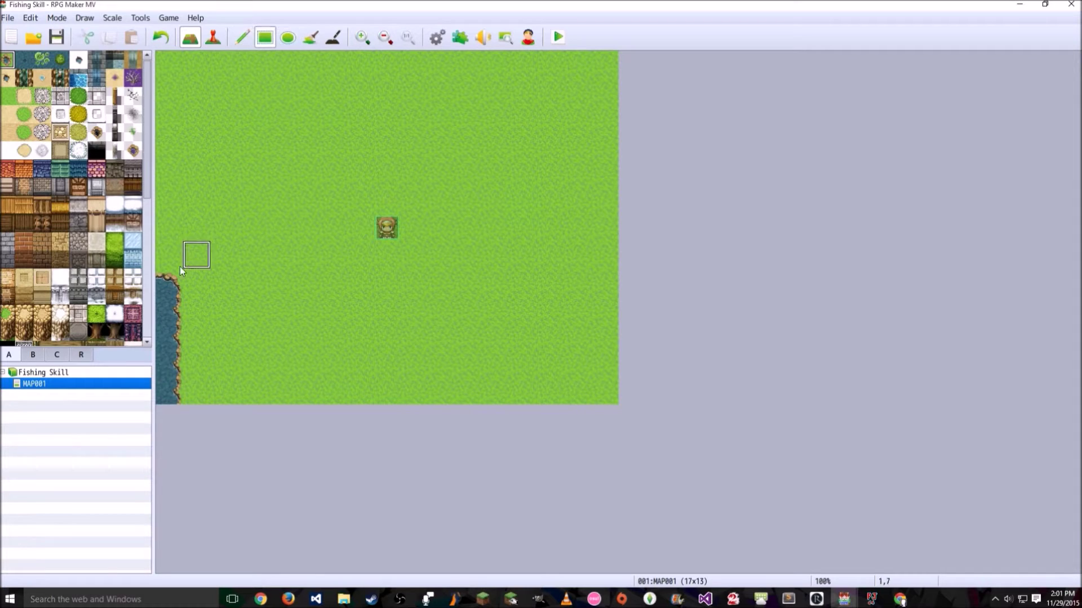
drag(181, 270, 611, 394)
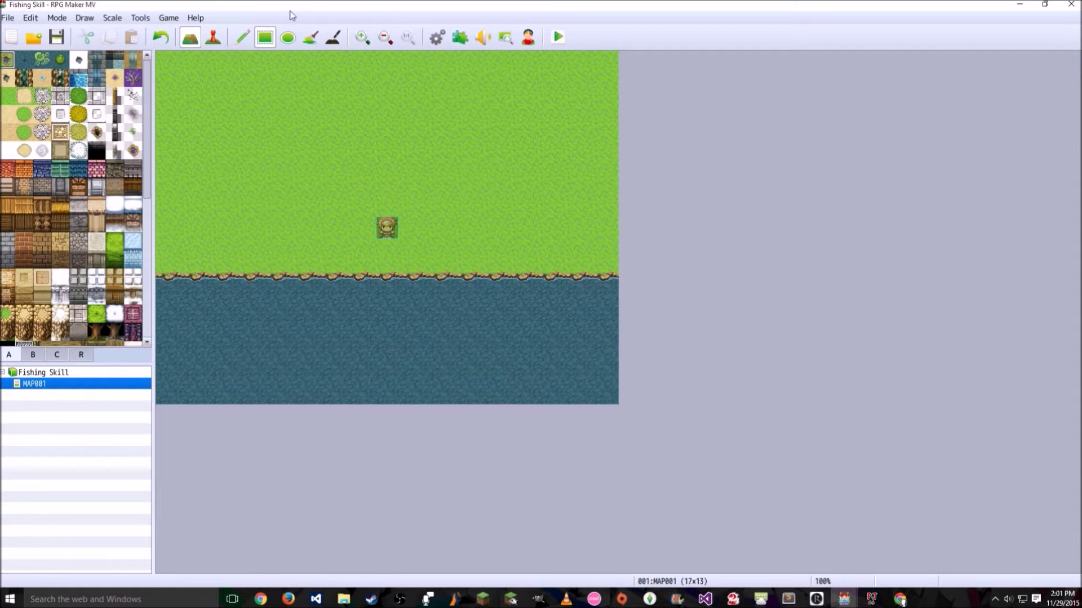
Paint two wooden plank piers into the water, each with side branches
click(242, 37)
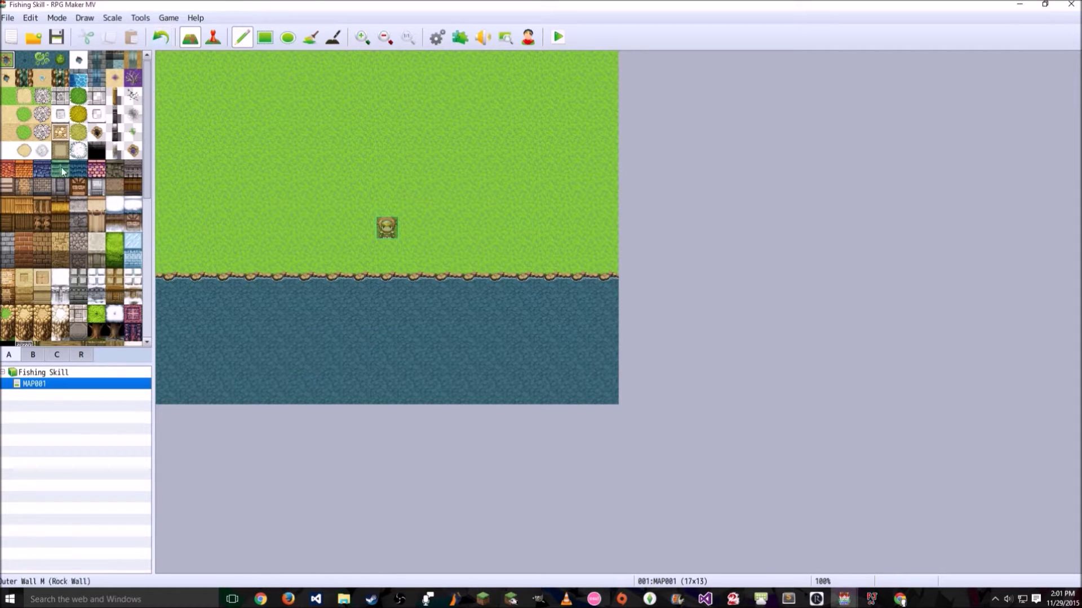
click(35, 355)
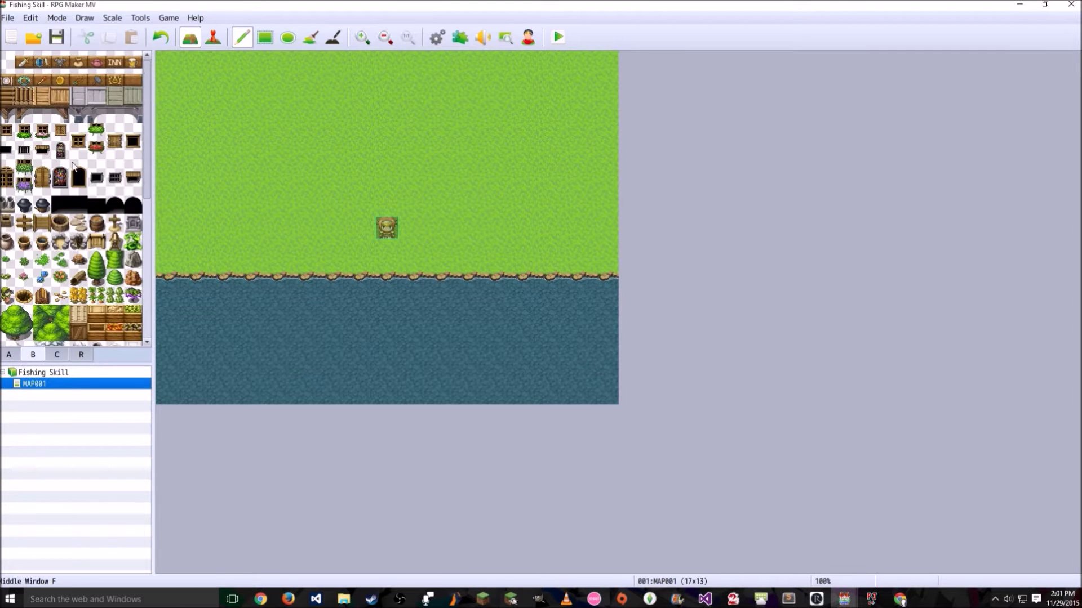
click(41, 96)
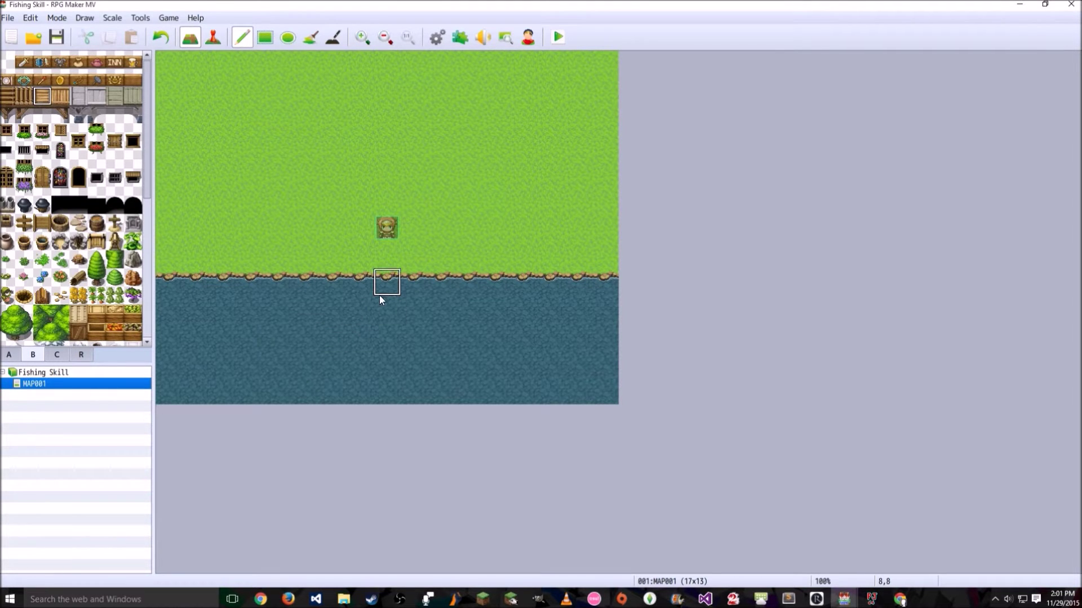
drag(303, 285, 304, 363)
drag(486, 287, 496, 363)
click(60, 96)
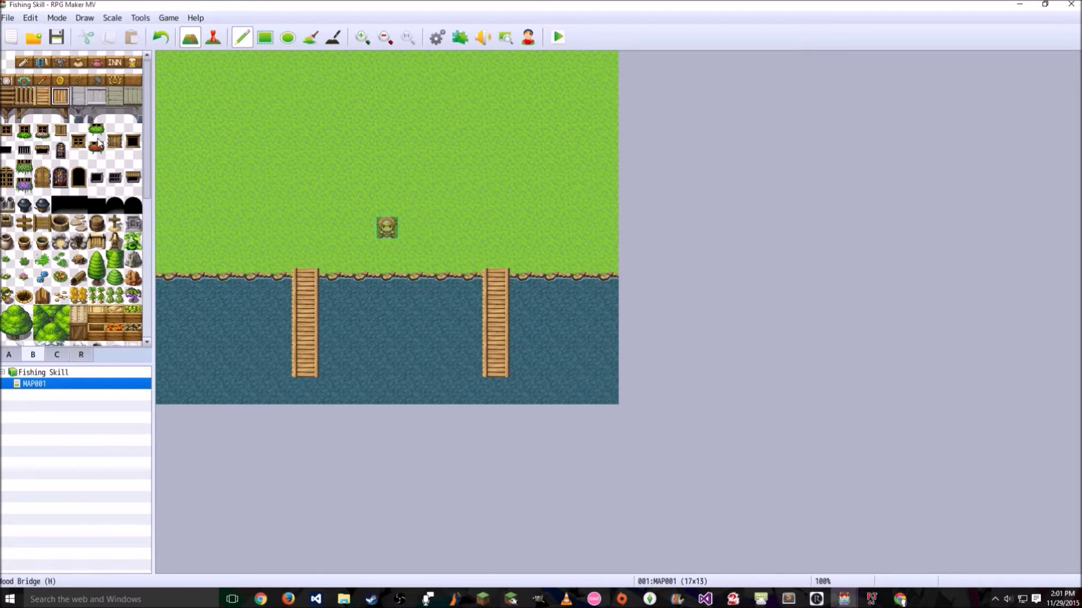
drag(332, 363, 360, 363)
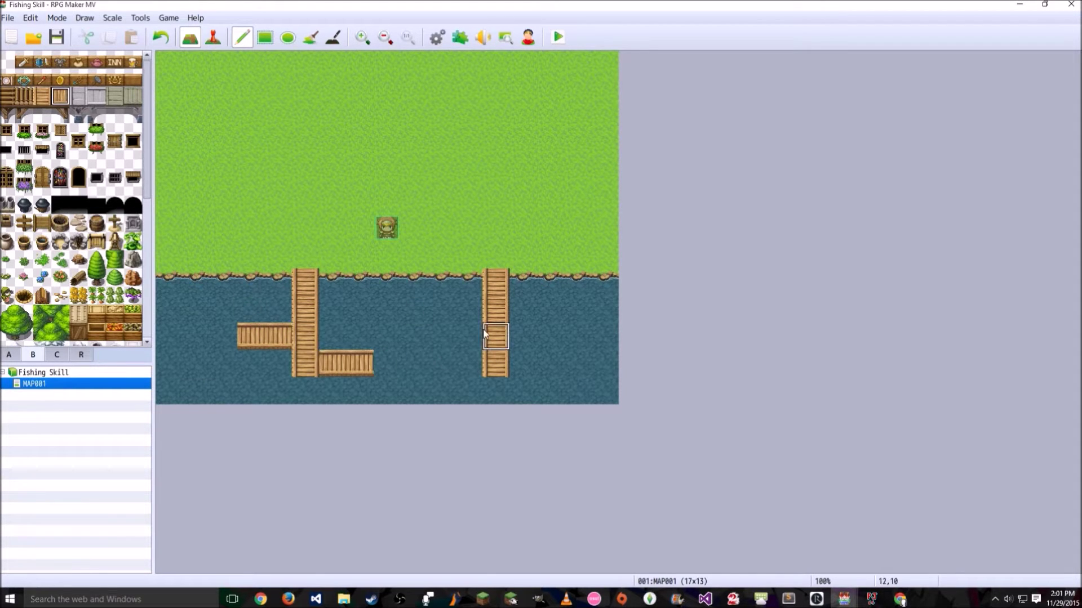
drag(442, 309, 470, 309)
drag(515, 367, 549, 365)
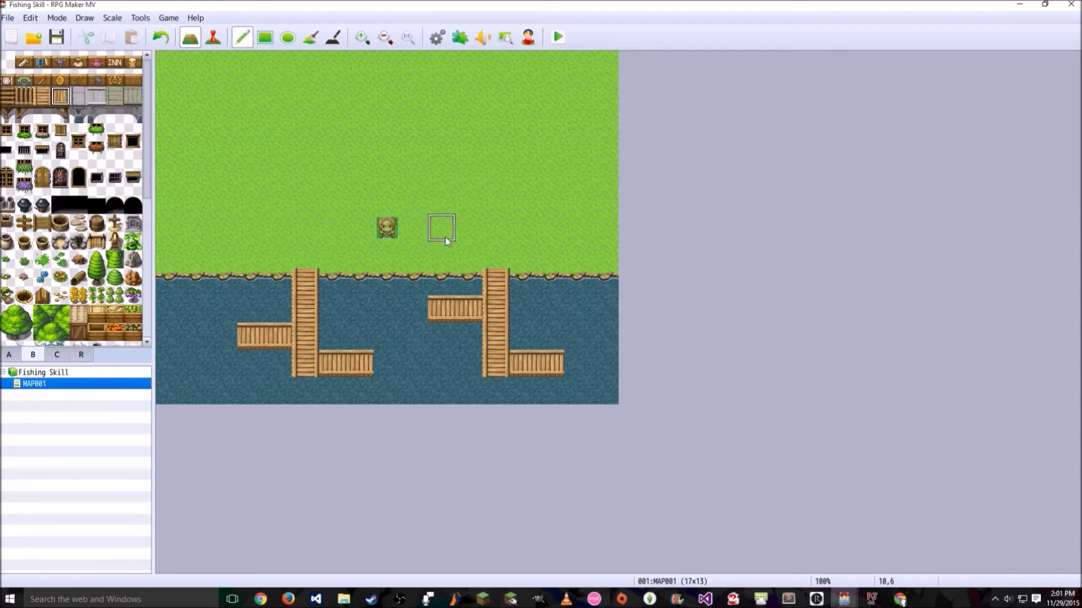
key(F6)
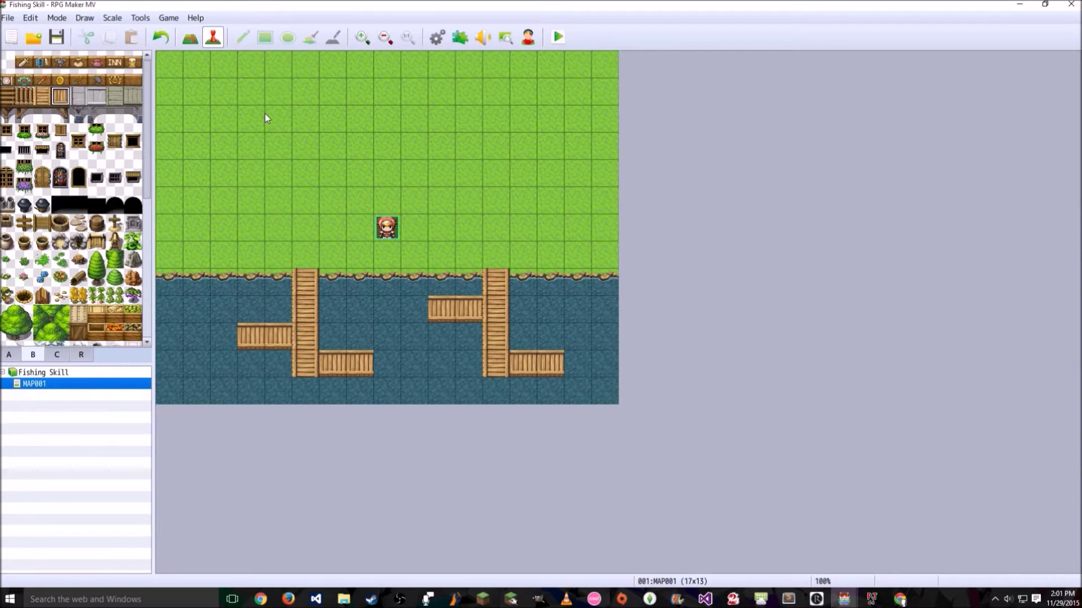
Create a 'startgame' event on the top-left tile that turns switch 0001 'StartGame' ON
double_click(174, 70)
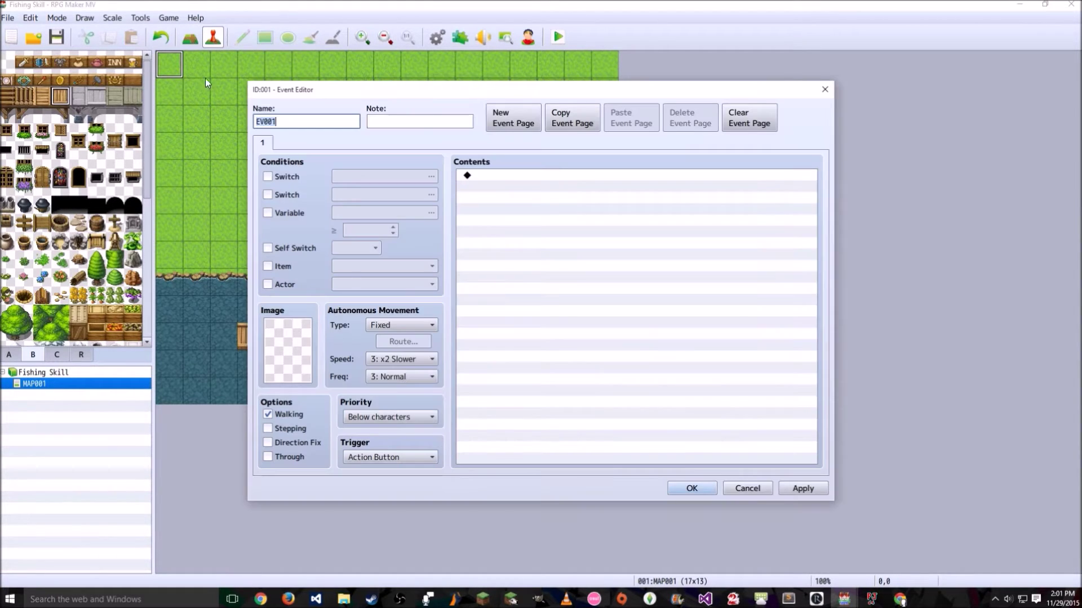
text(startgame)
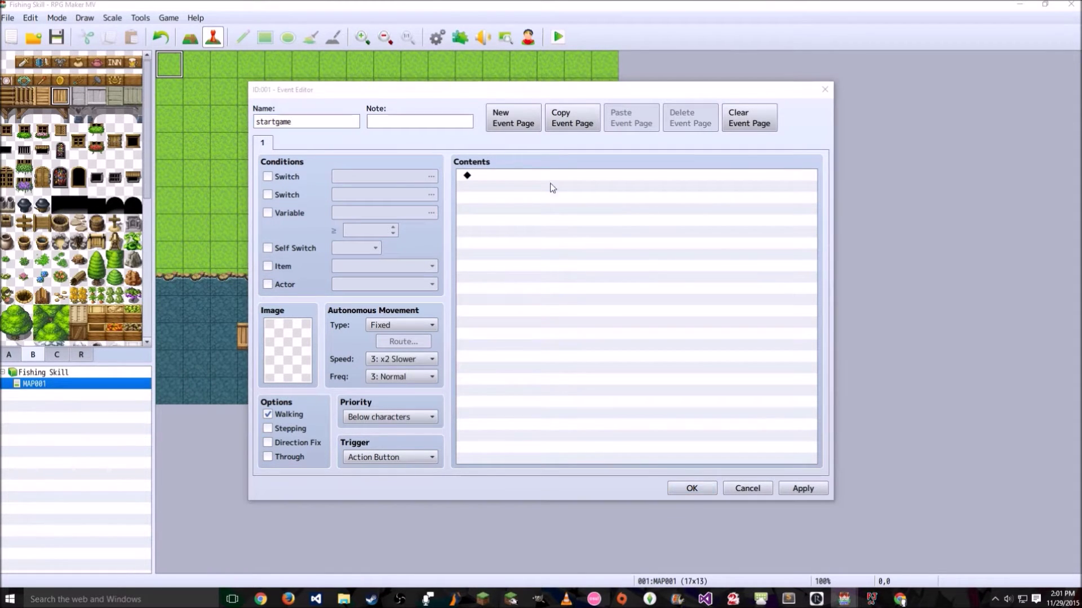
click(536, 177)
double_click(536, 176)
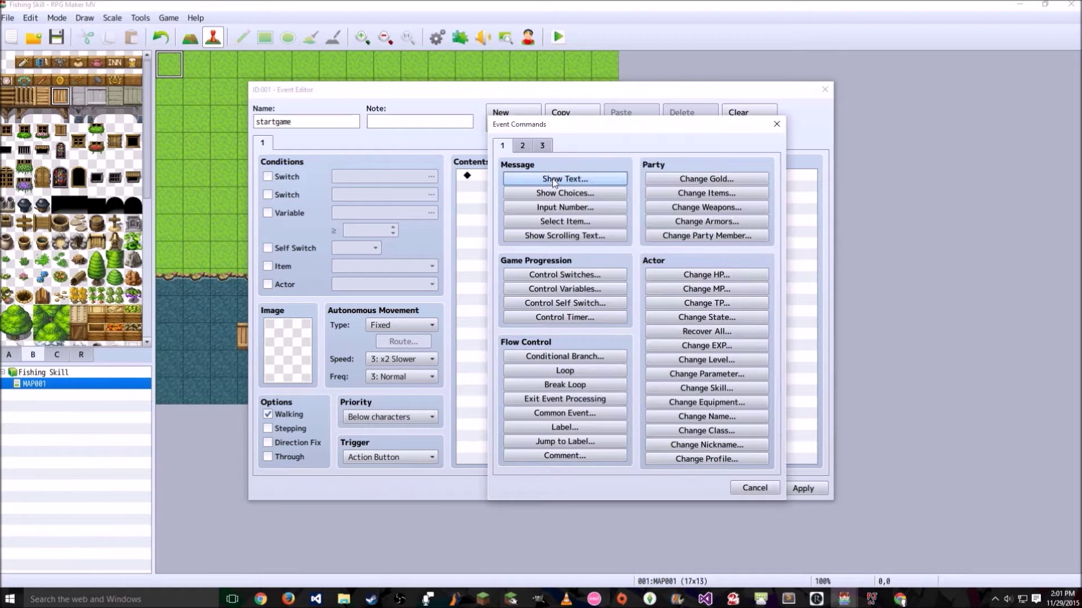
drag(593, 132, 739, 165)
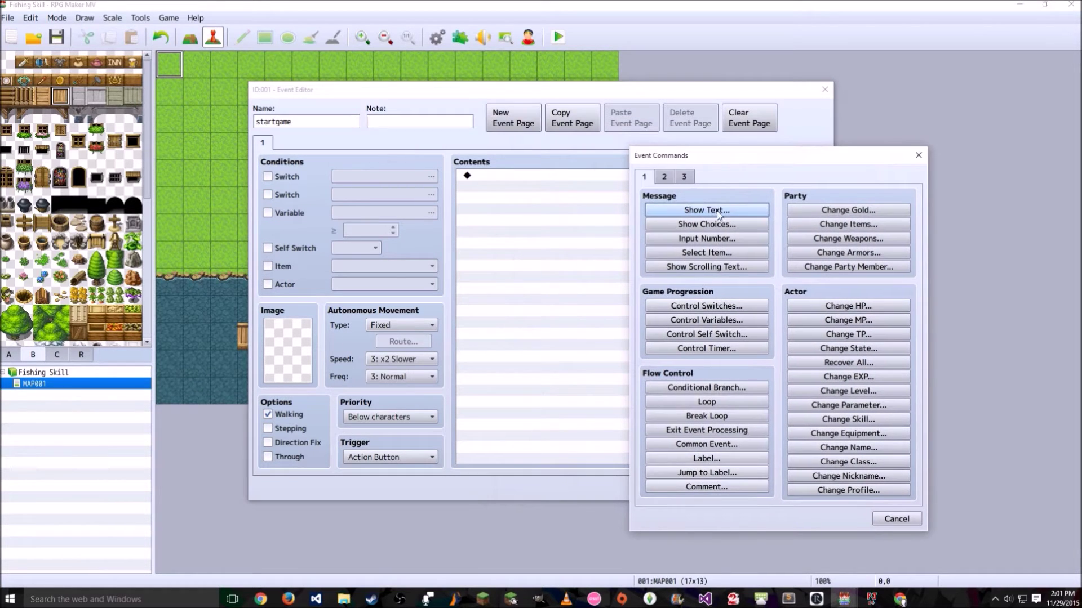
click(707, 306)
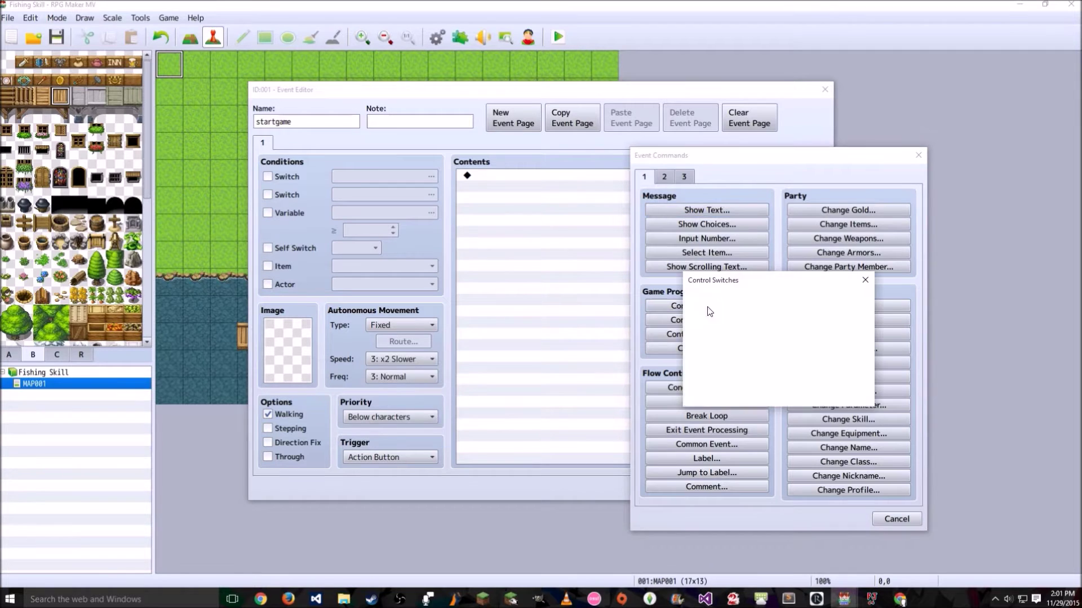
click(779, 318)
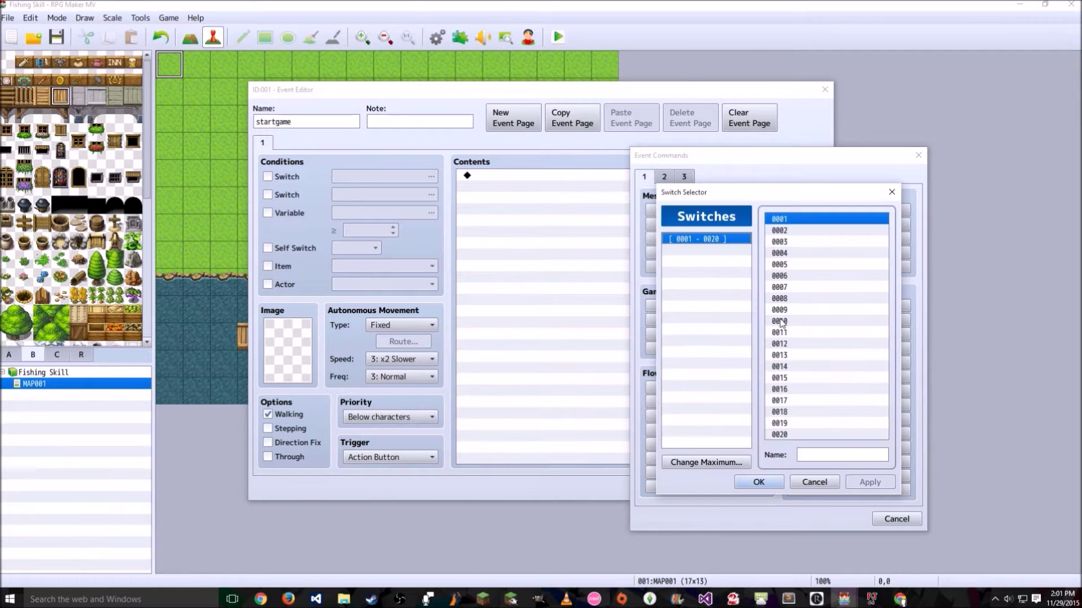
click(804, 456)
text(StartGame)
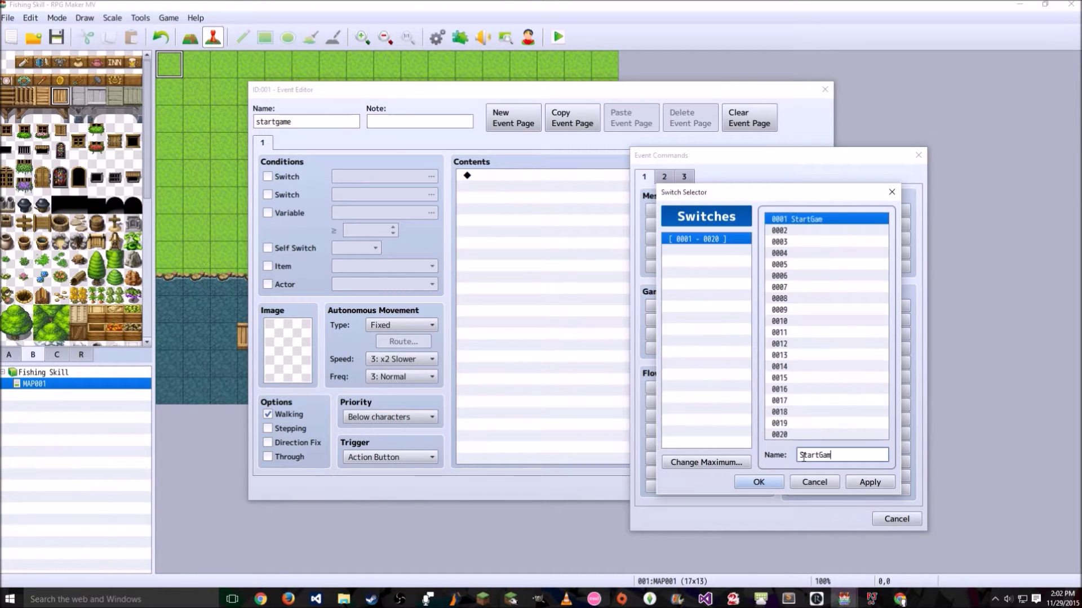
click(758, 482)
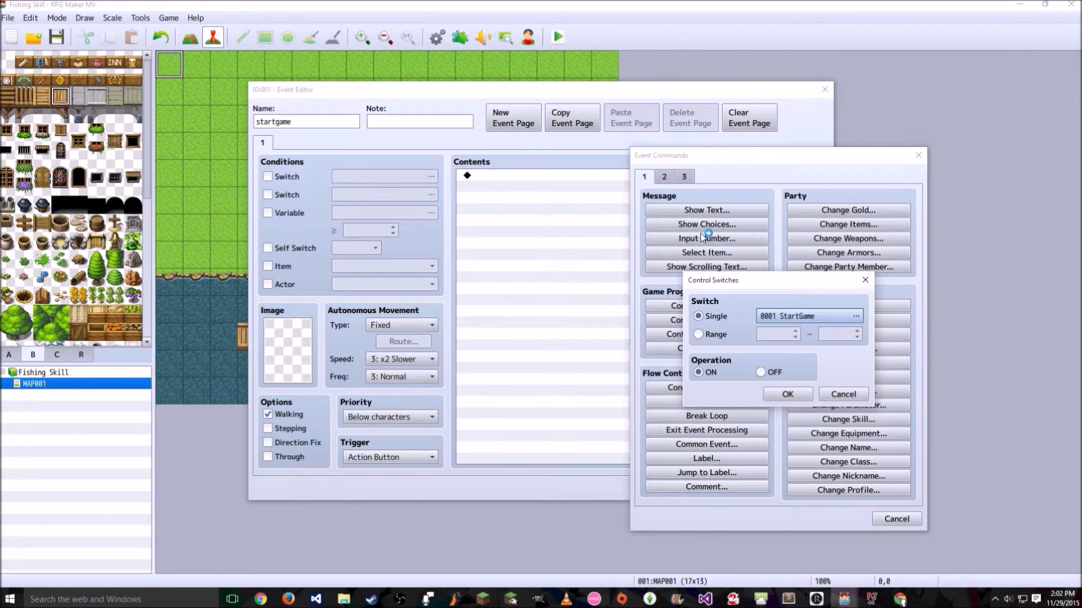
click(772, 391)
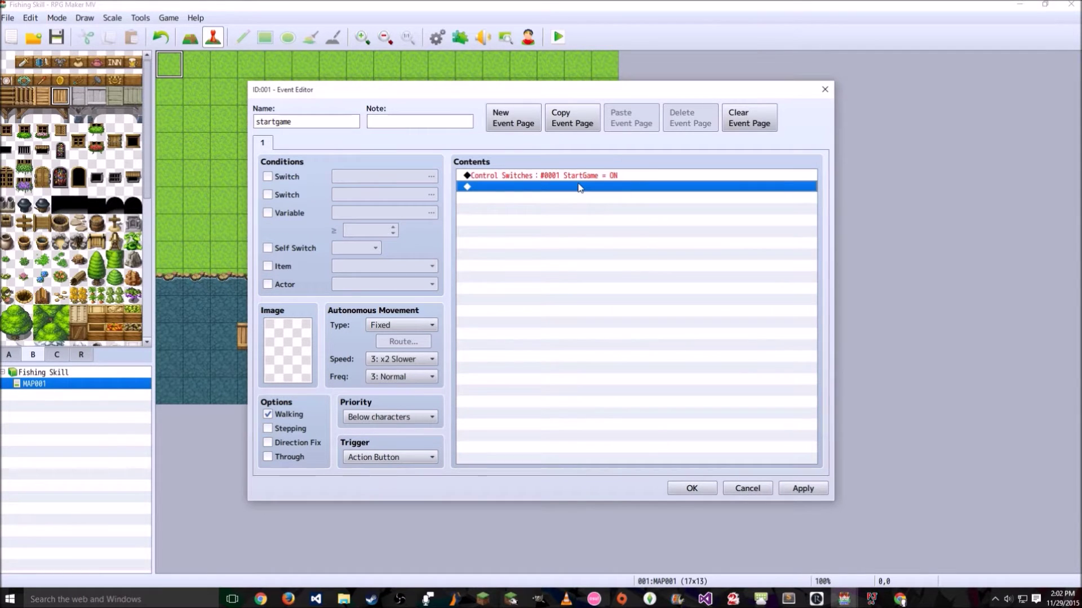
Add a Control Variables command setting variable 0001 'Fishing Level' to constant 1
double_click(580, 187)
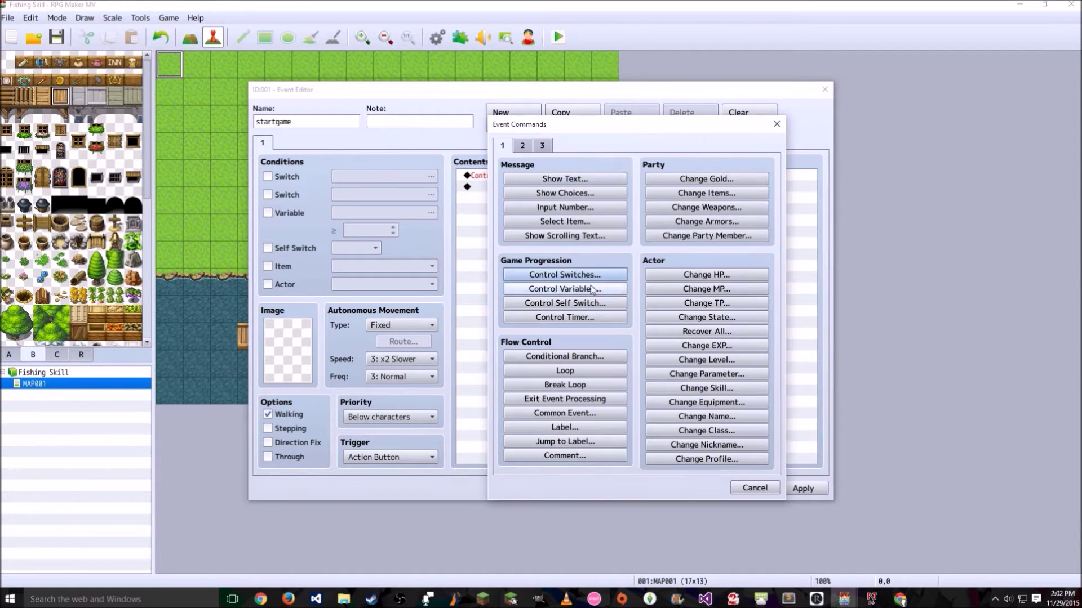
click(619, 289)
click(662, 228)
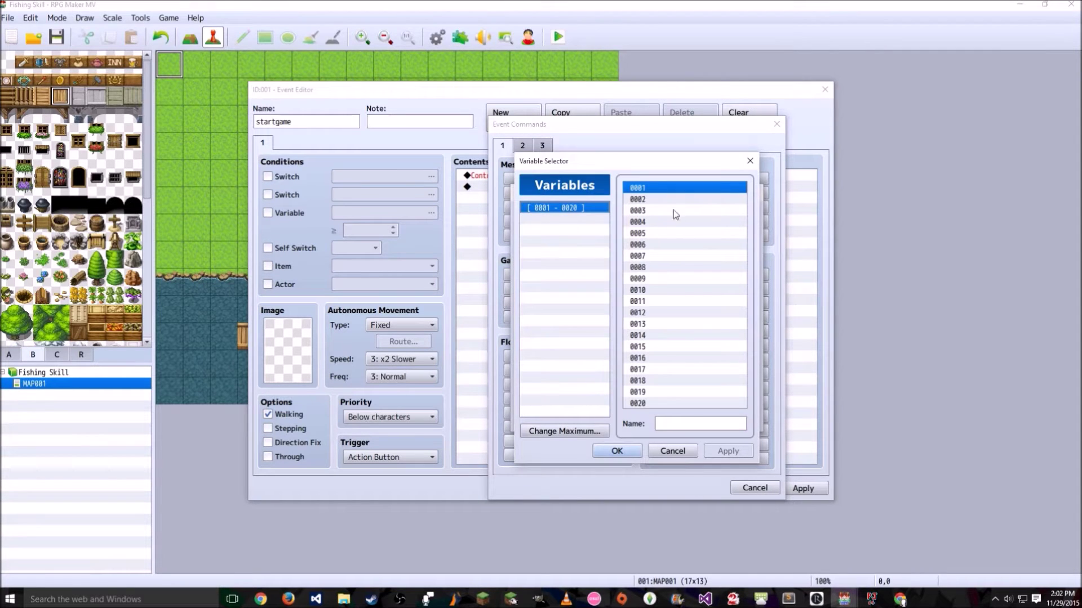
click(696, 422)
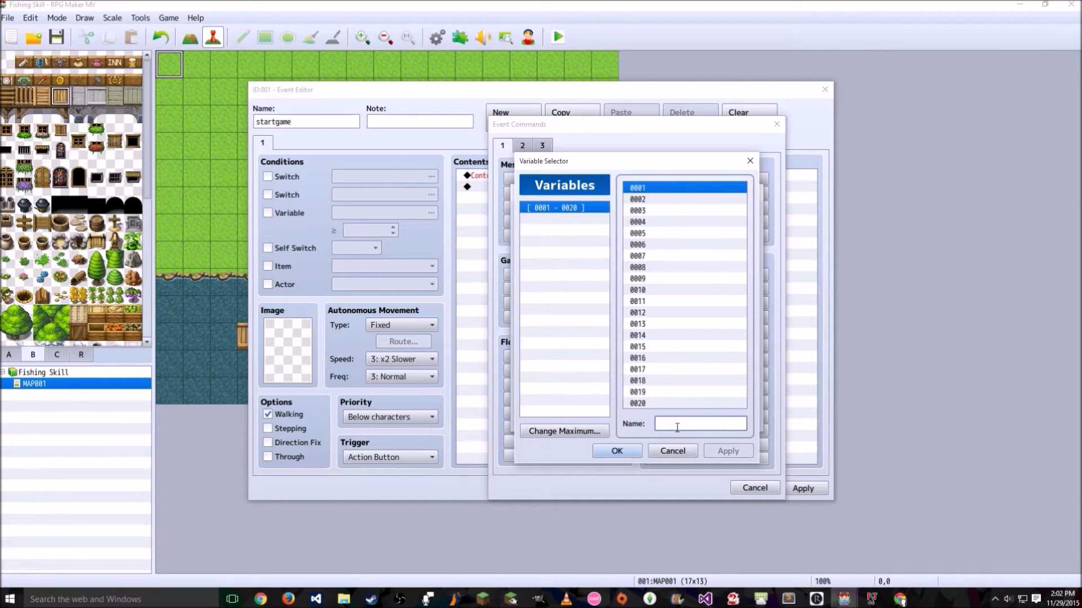
text(Fishing Level)
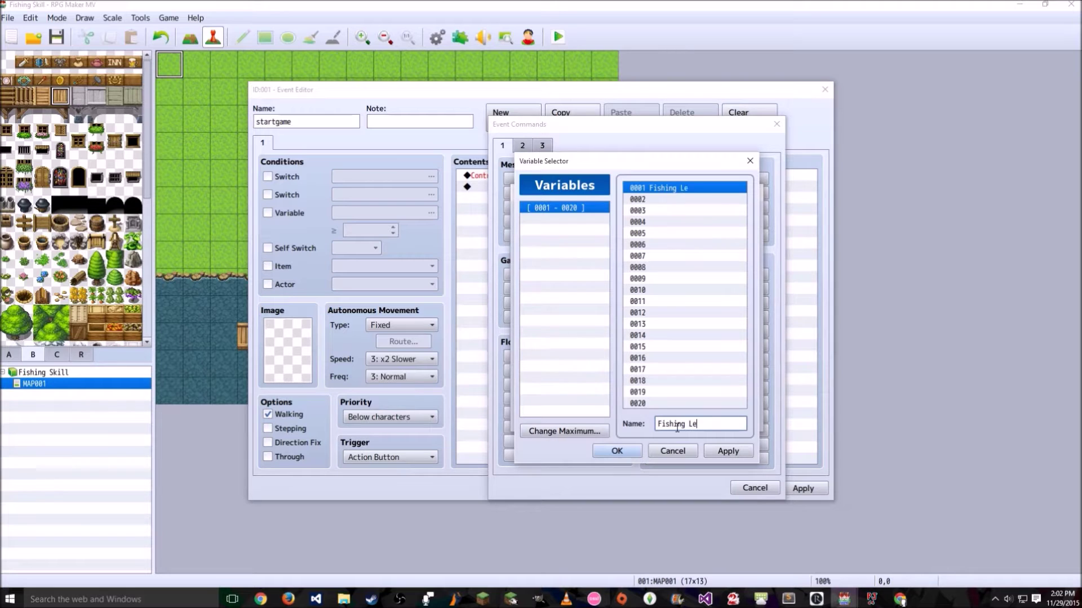
click(617, 450)
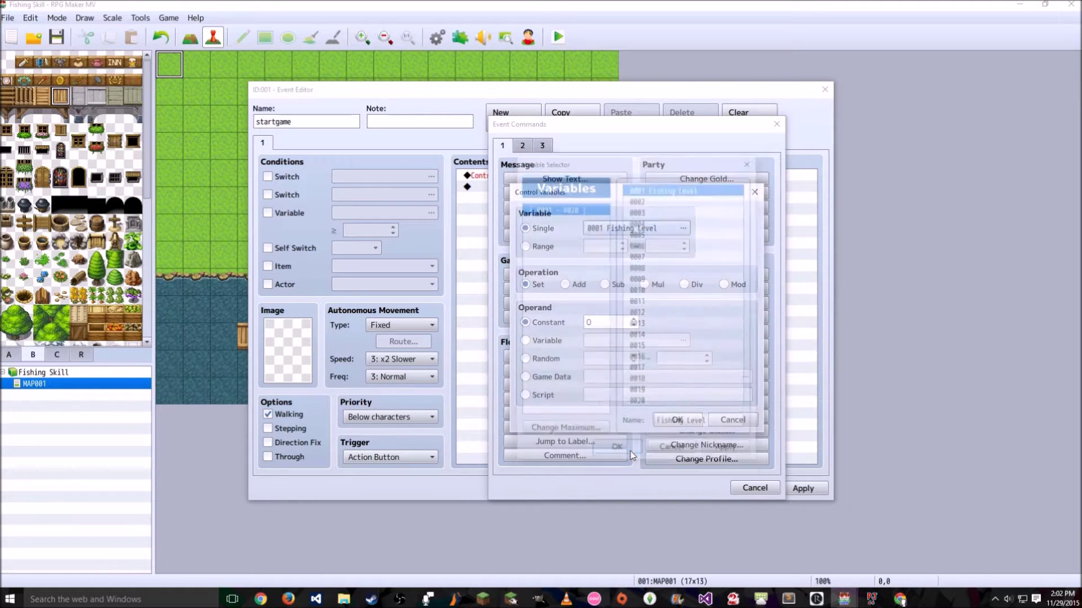
double_click(589, 321)
text(1)
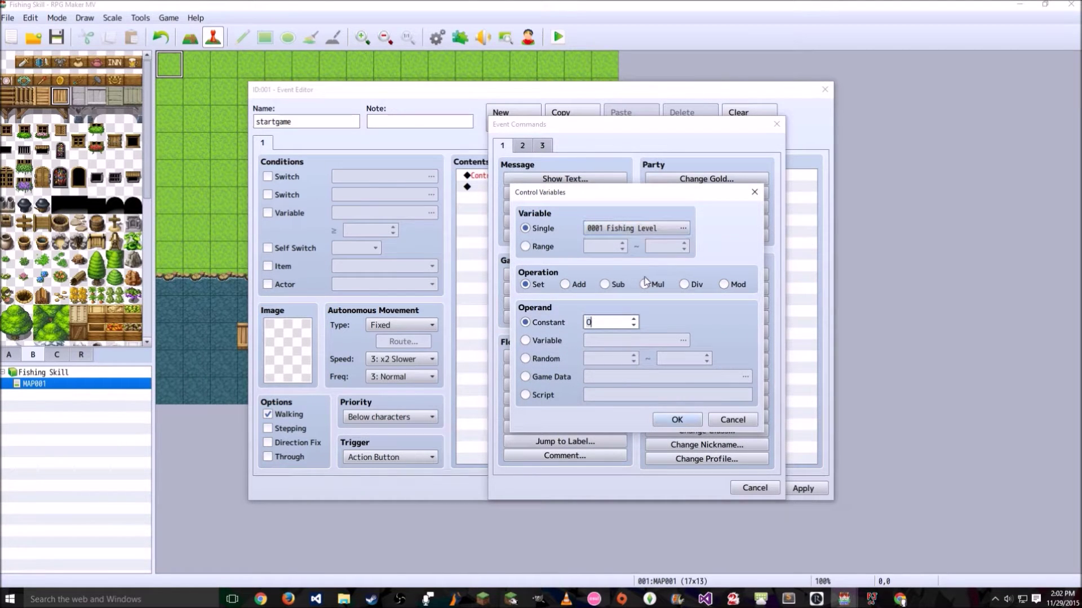
click(679, 419)
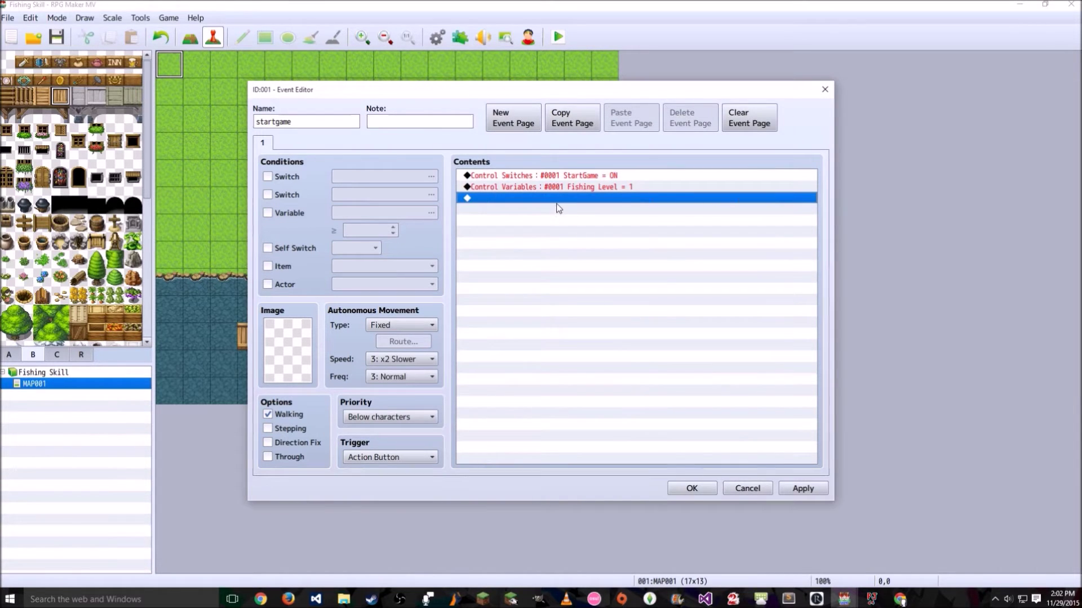
Add a self switch A ON command and a second page conditioned on self switch A
double_click(559, 203)
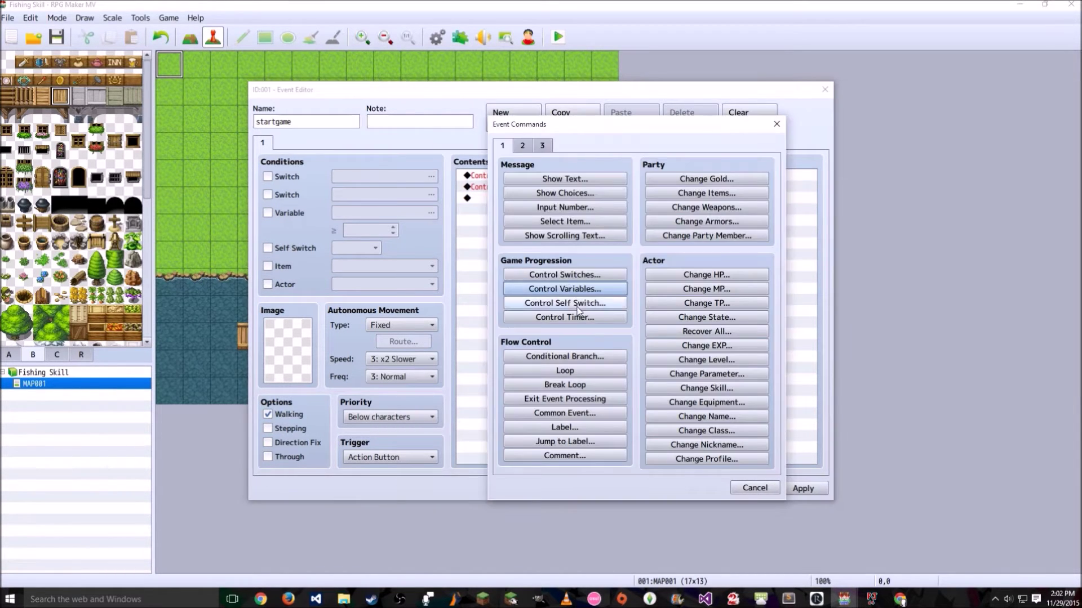
click(601, 303)
click(624, 355)
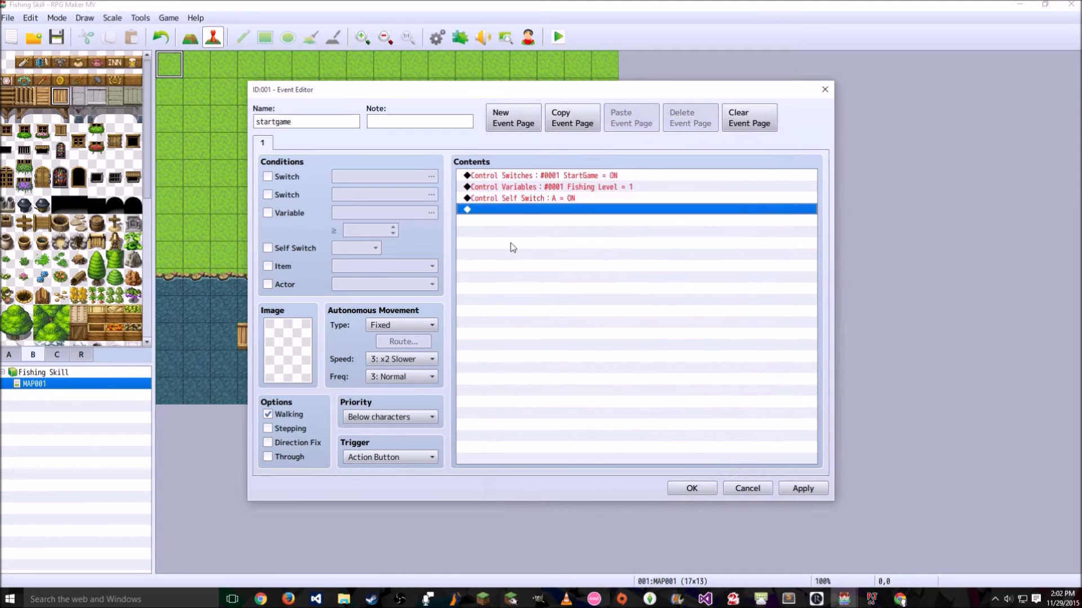
click(500, 200)
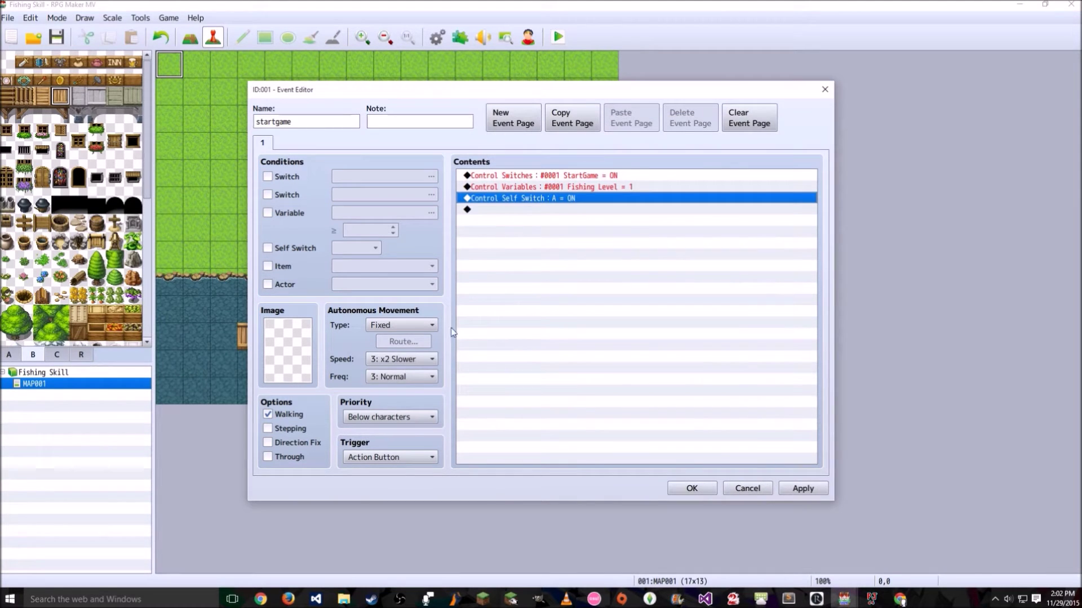
click(513, 116)
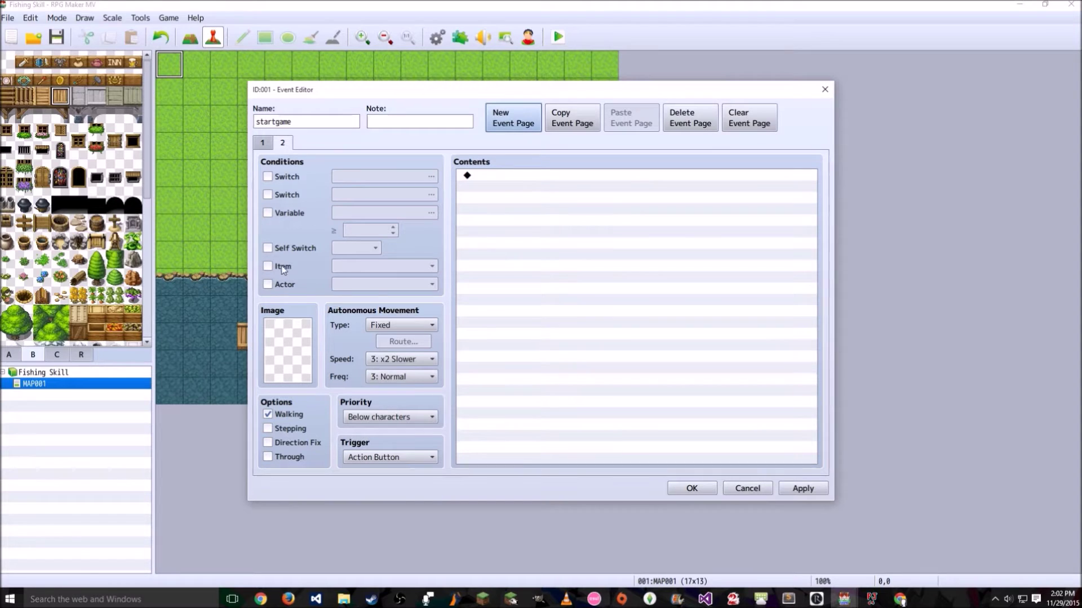
click(297, 248)
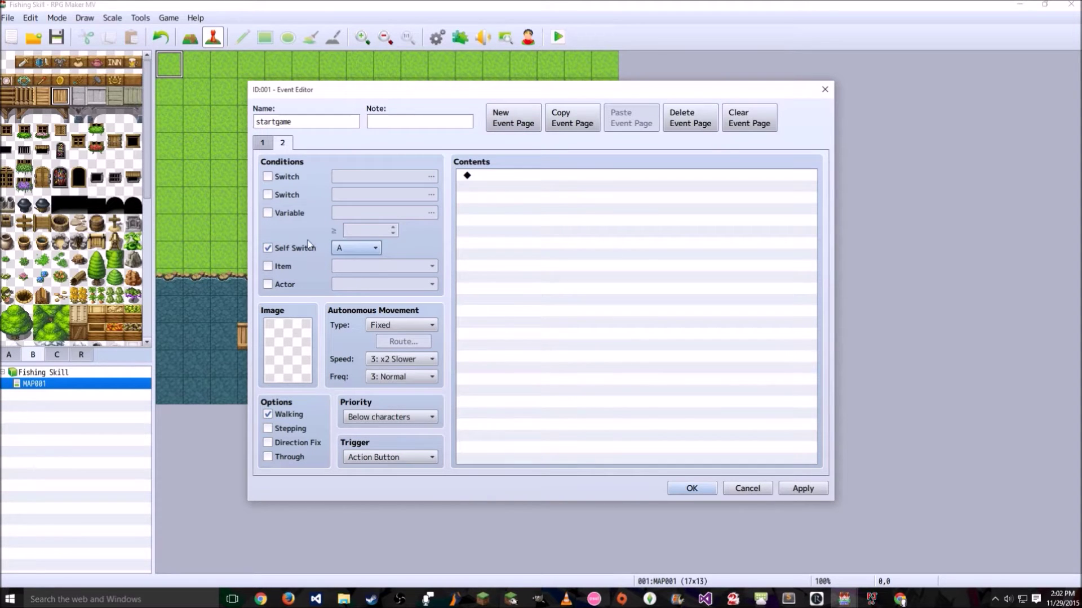
click(354, 255)
click(354, 256)
Set page 1's trigger to Parallel and save the startgame event
click(262, 143)
click(576, 174)
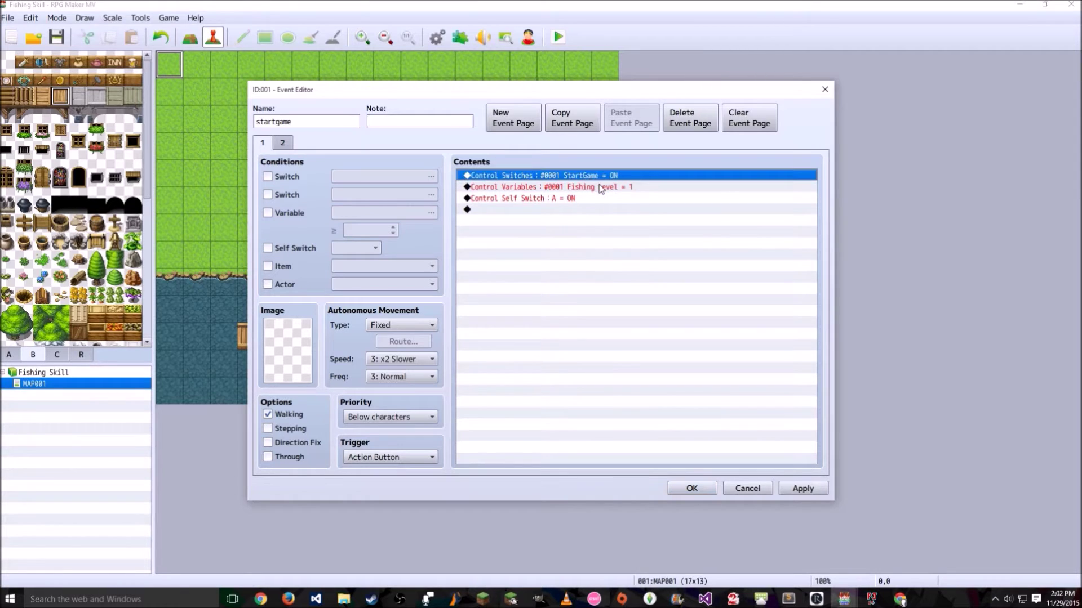
click(575, 188)
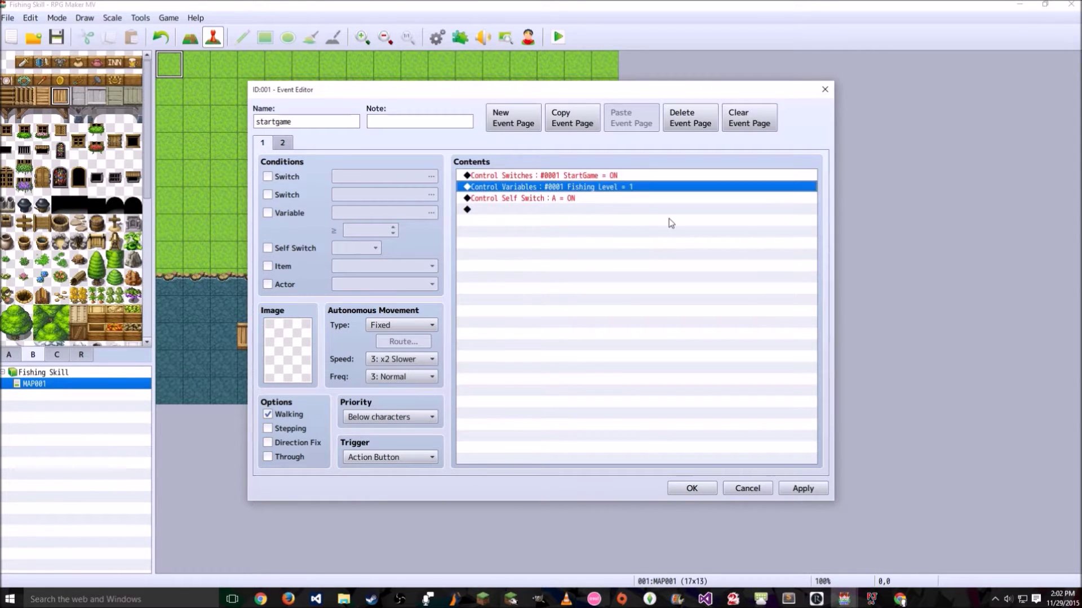
click(583, 200)
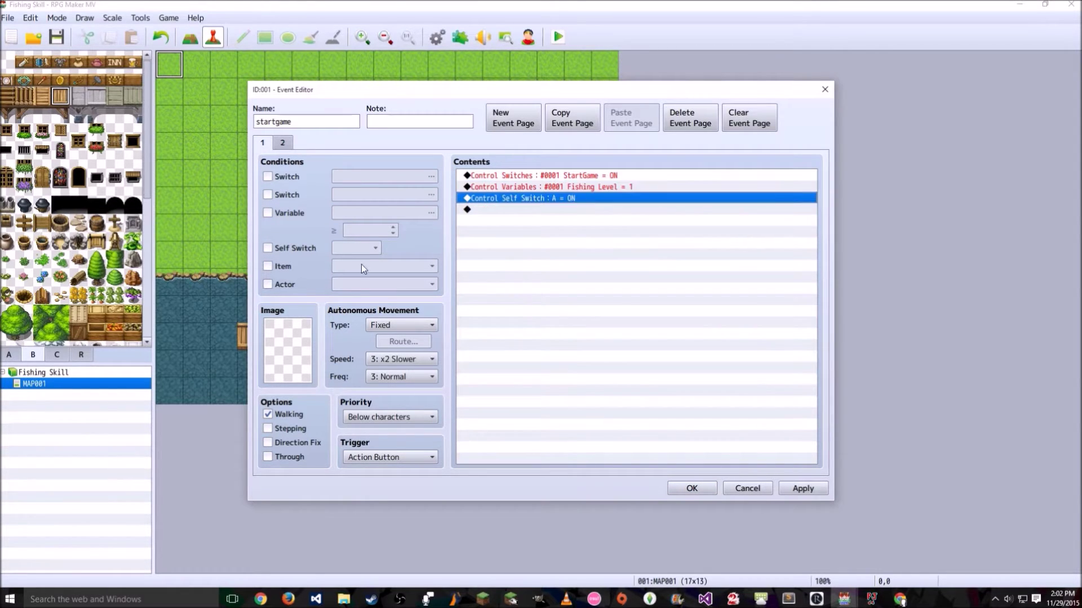
click(402, 459)
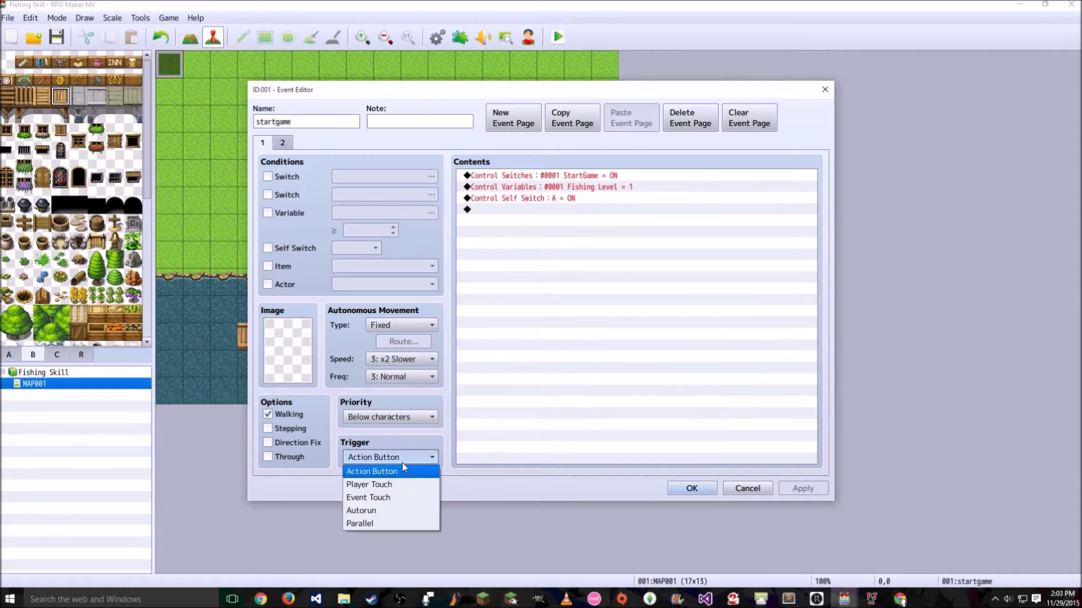
click(412, 523)
click(692, 488)
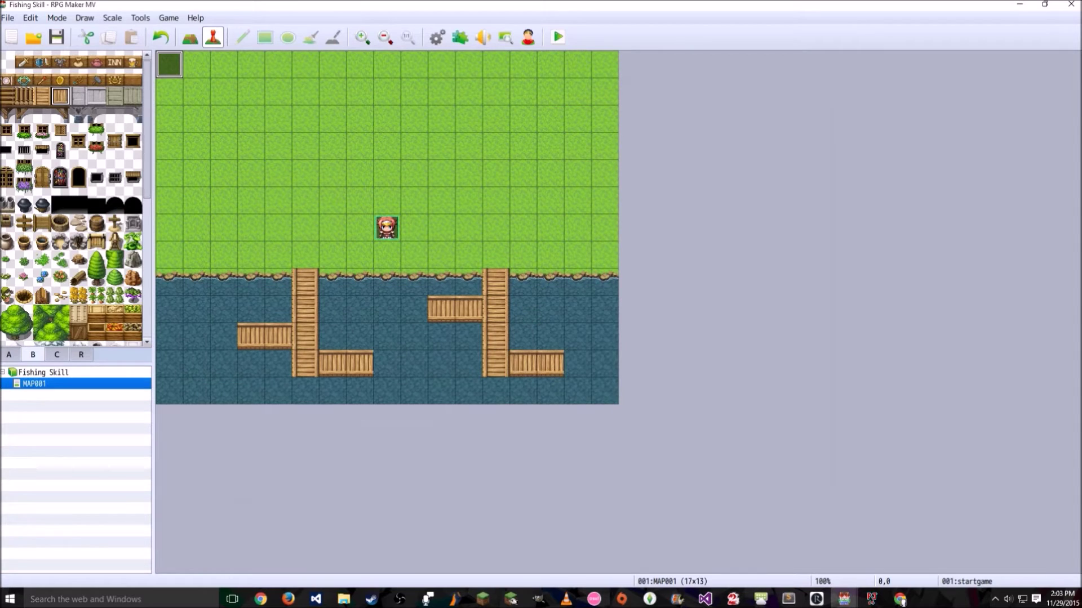
Create event EV002 with the blue crystal tile graphic and Same as characters priority
double_click(303, 233)
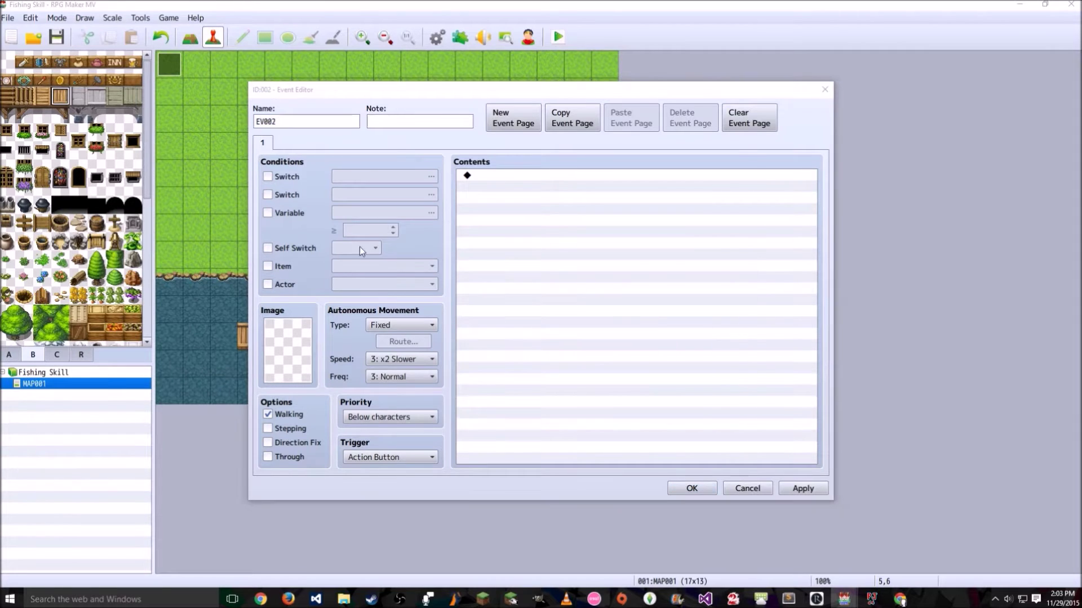
double_click(271, 340)
key(End)
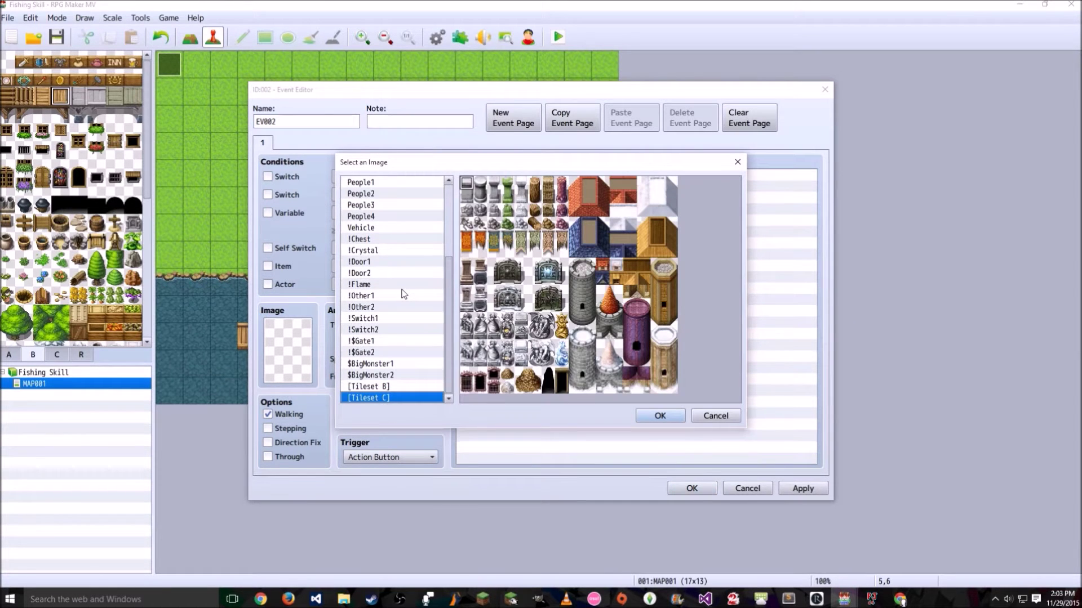
double_click(567, 364)
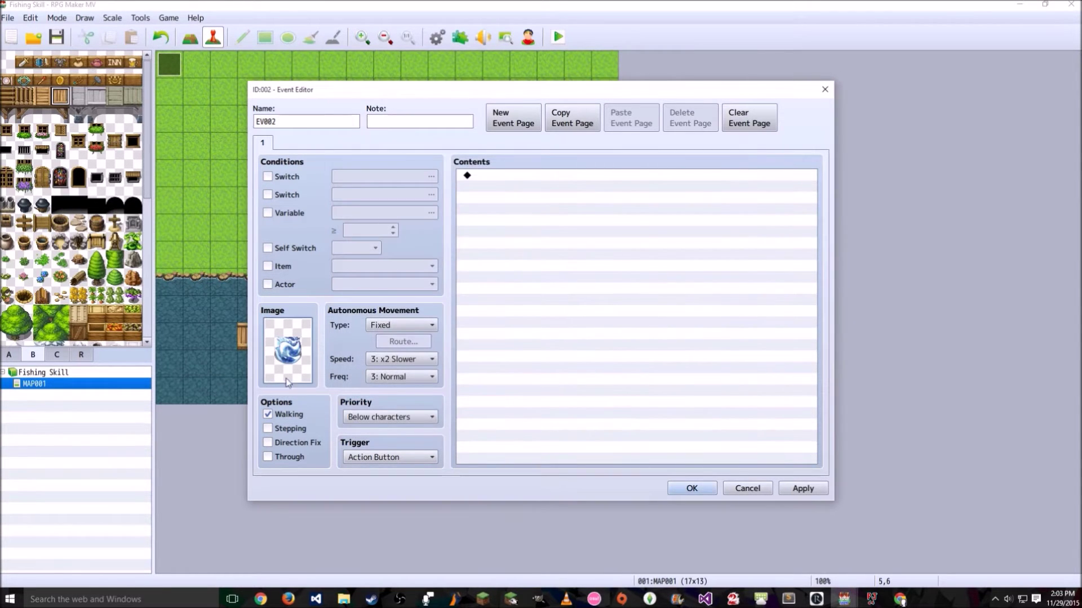
click(374, 417)
click(422, 444)
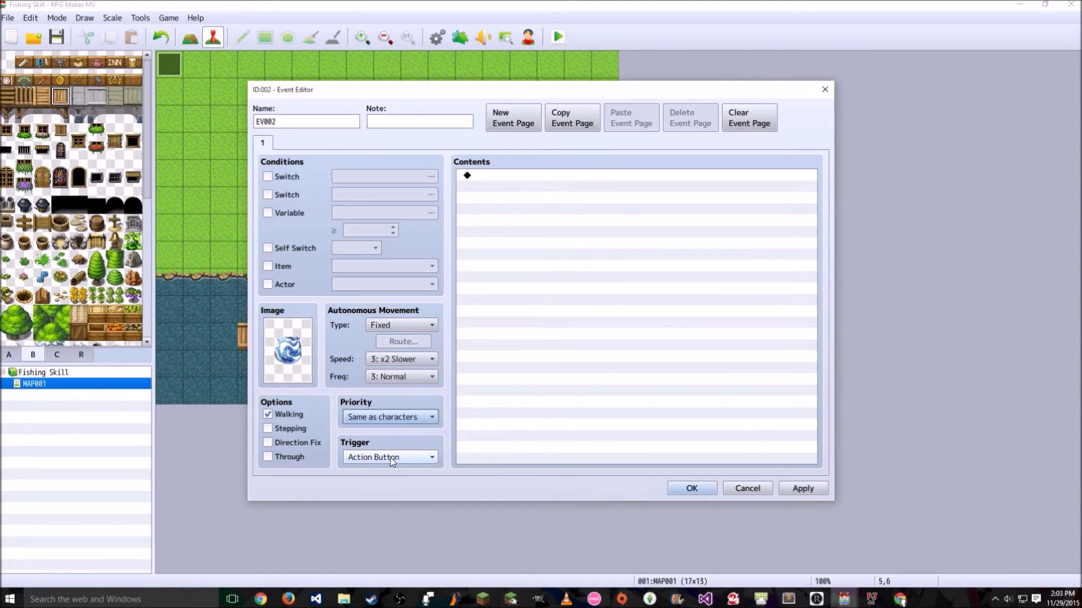
double_click(509, 175)
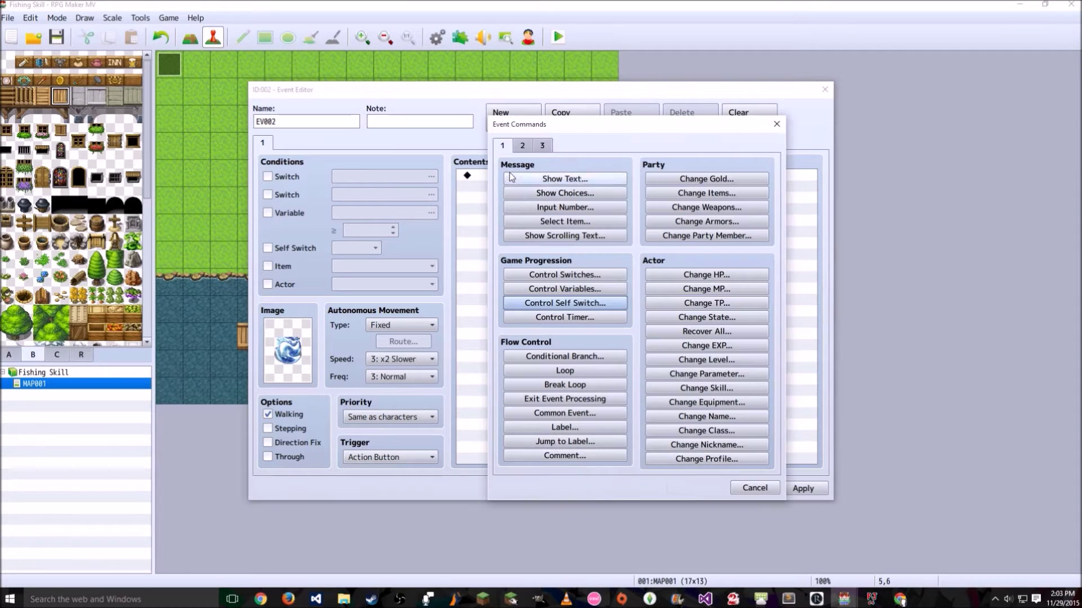
Write the message 'Your Fishing Level is currently: Level \V[1]' / 'Your Fishing XP is currently: \V[3]'
click(565, 178)
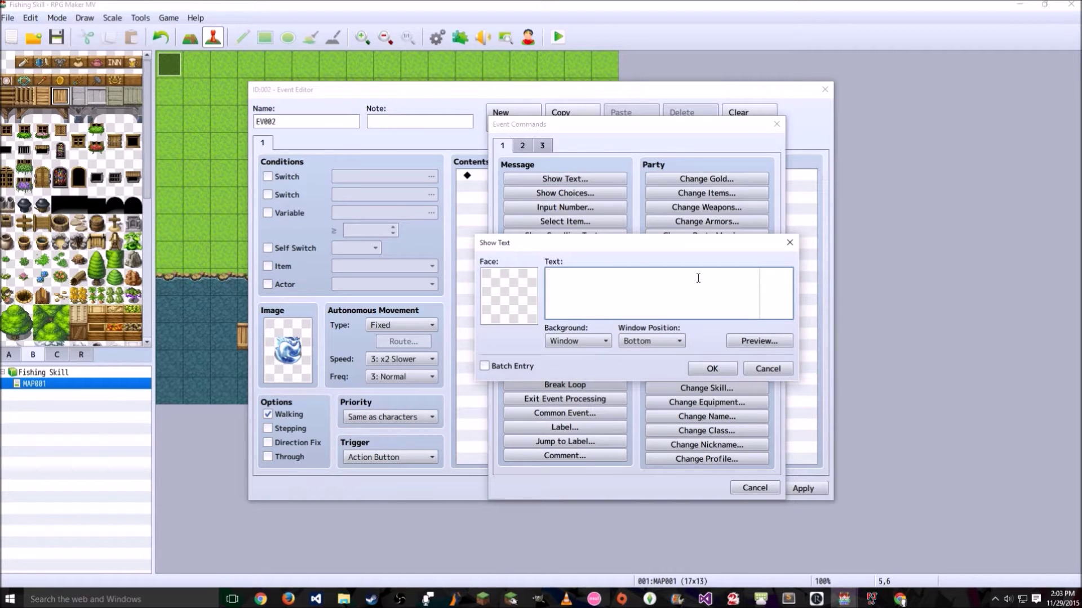
text(Your Fishing Level is currently: Level)
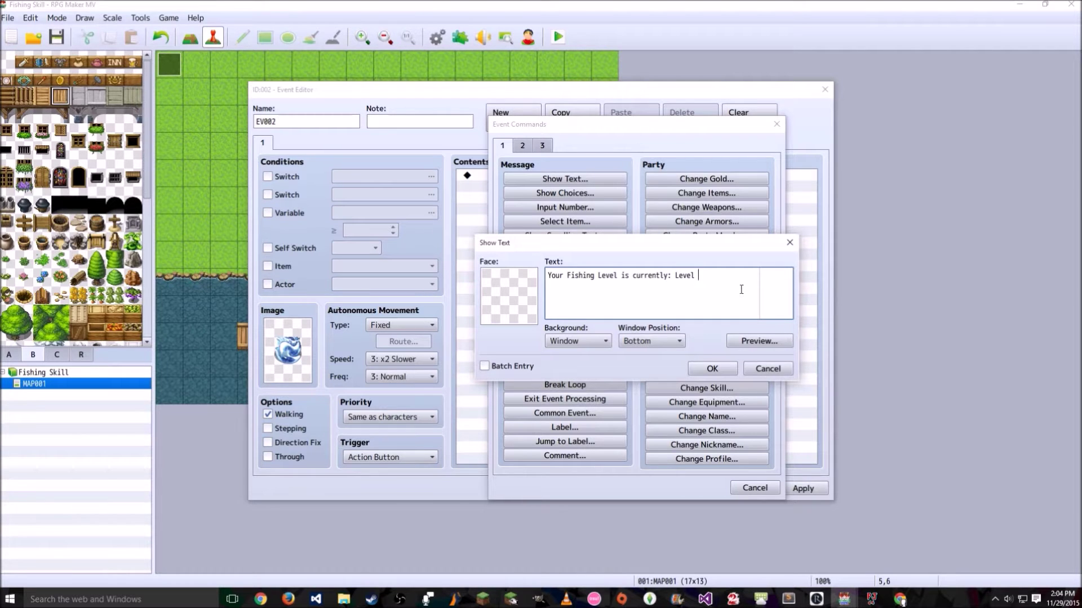
text( \)
text(V[1])
key(Return)
text(Your Fishing XP is currently)
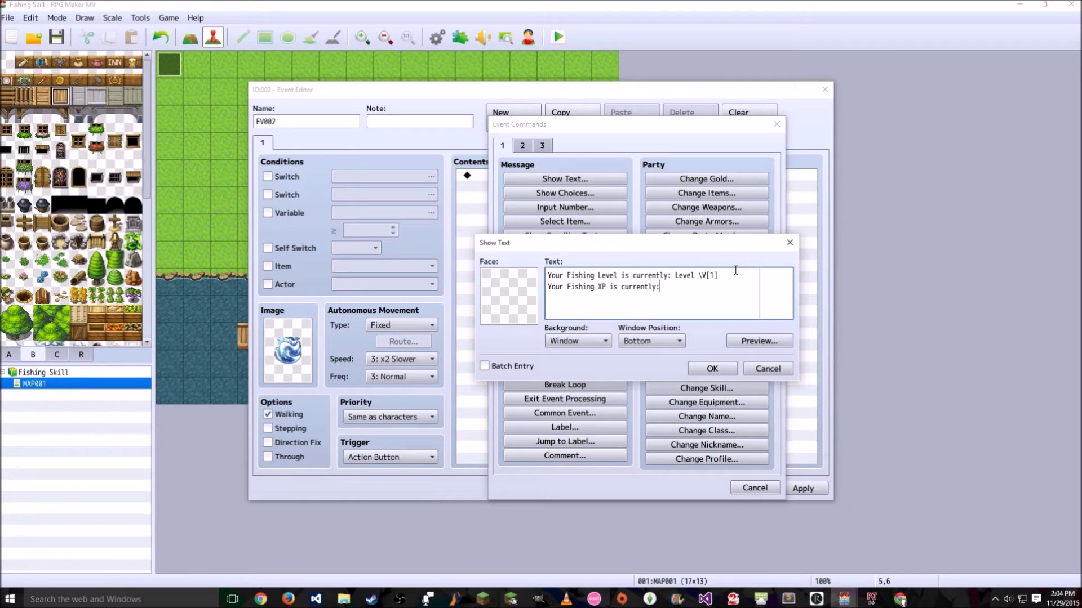
text(: \V[3])
Preview the message, which shows Level 0 and XP 0
drag(718, 276, 705, 275)
drag(684, 287, 667, 291)
click(691, 288)
click(748, 340)
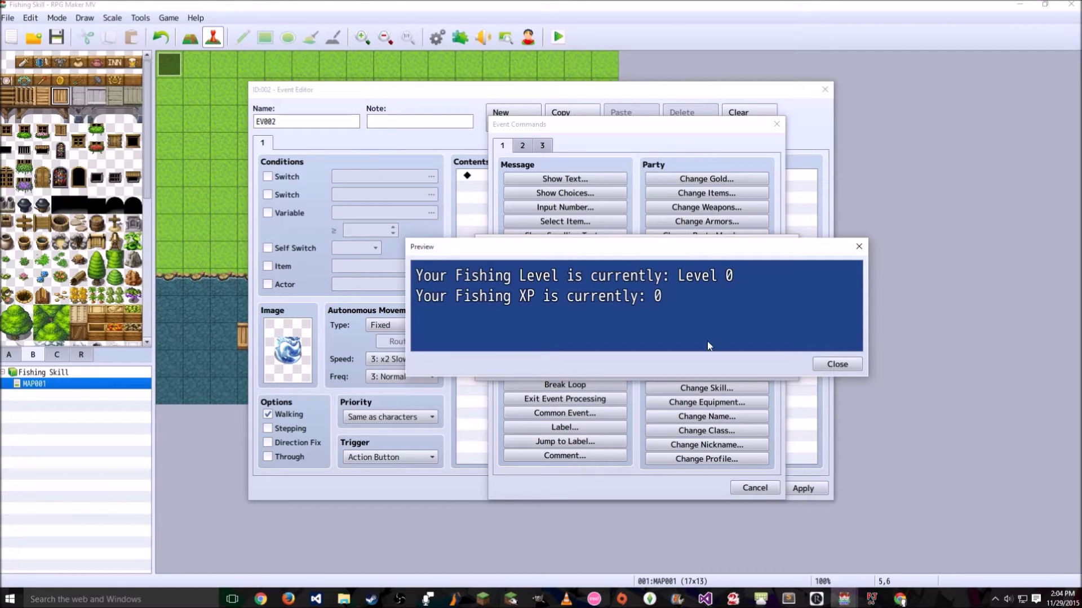
Give the message a Dim background and Middle window position, then save the crystal event
click(851, 364)
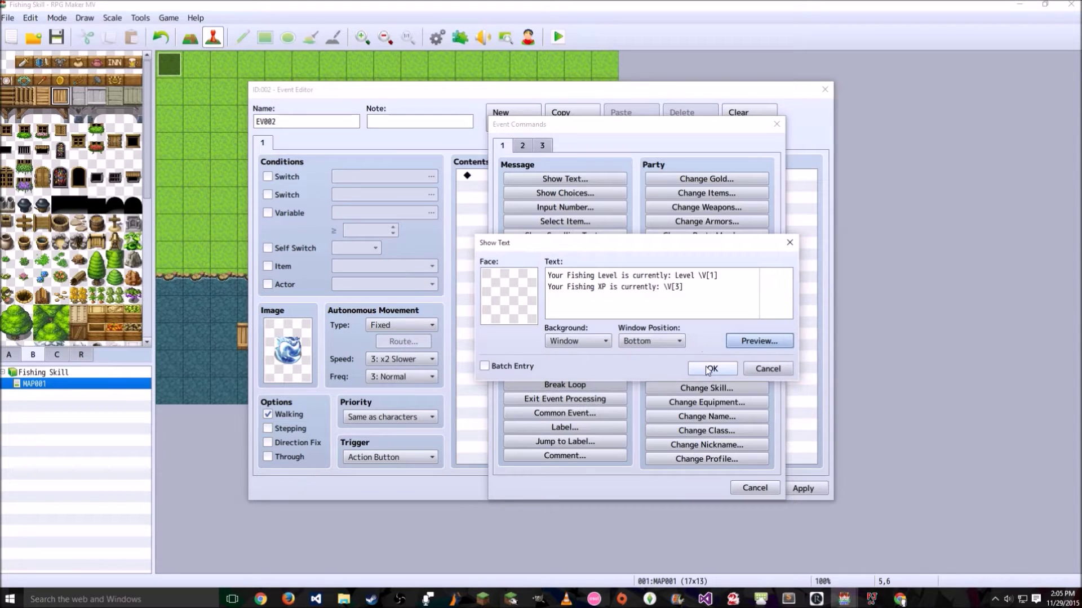
click(600, 341)
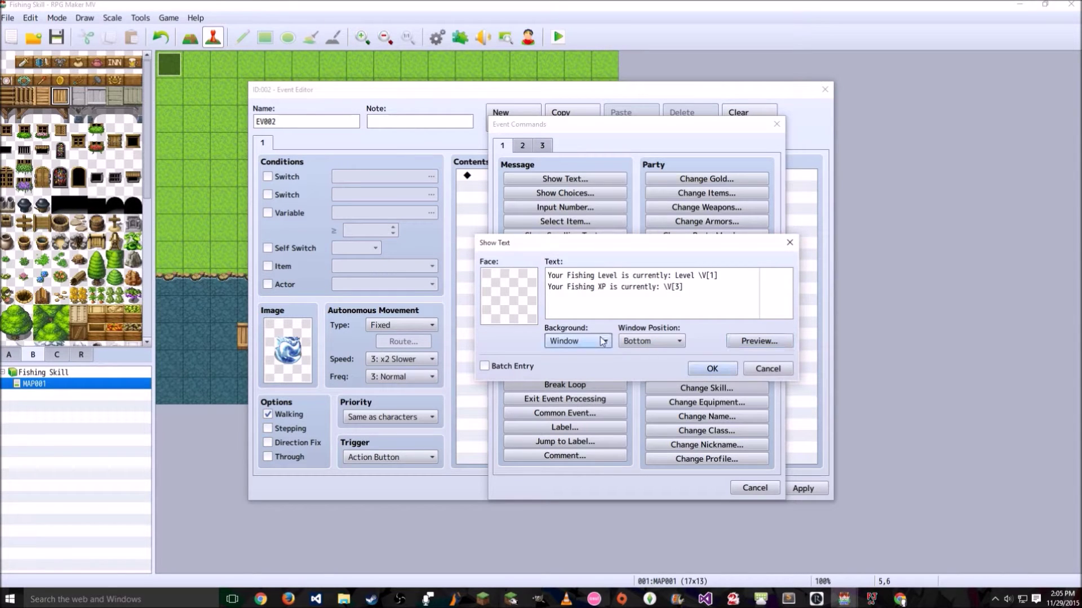
click(591, 358)
click(652, 341)
click(648, 367)
click(702, 370)
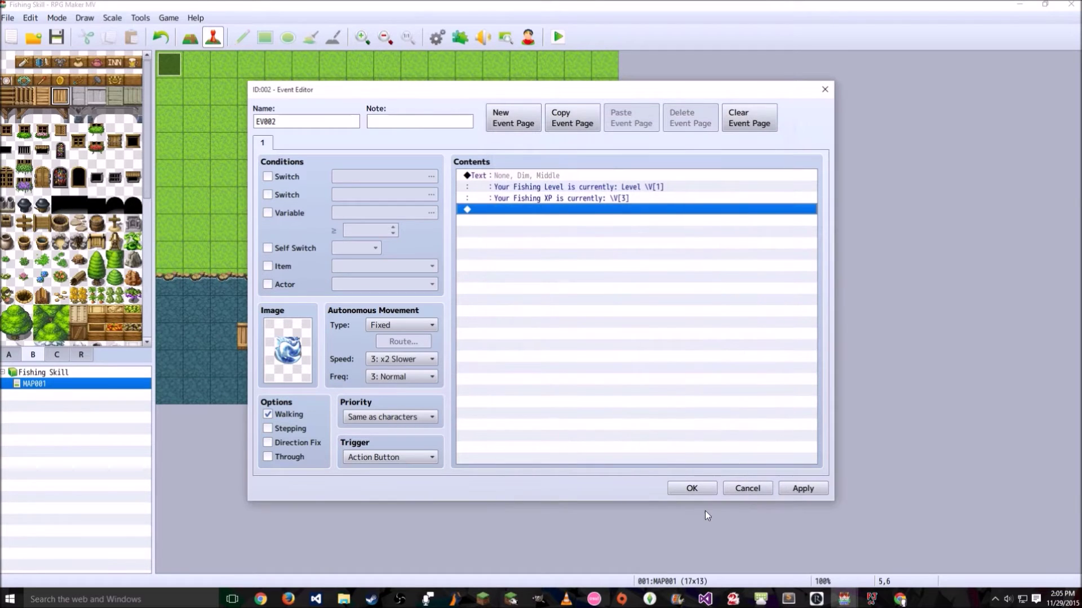
click(689, 484)
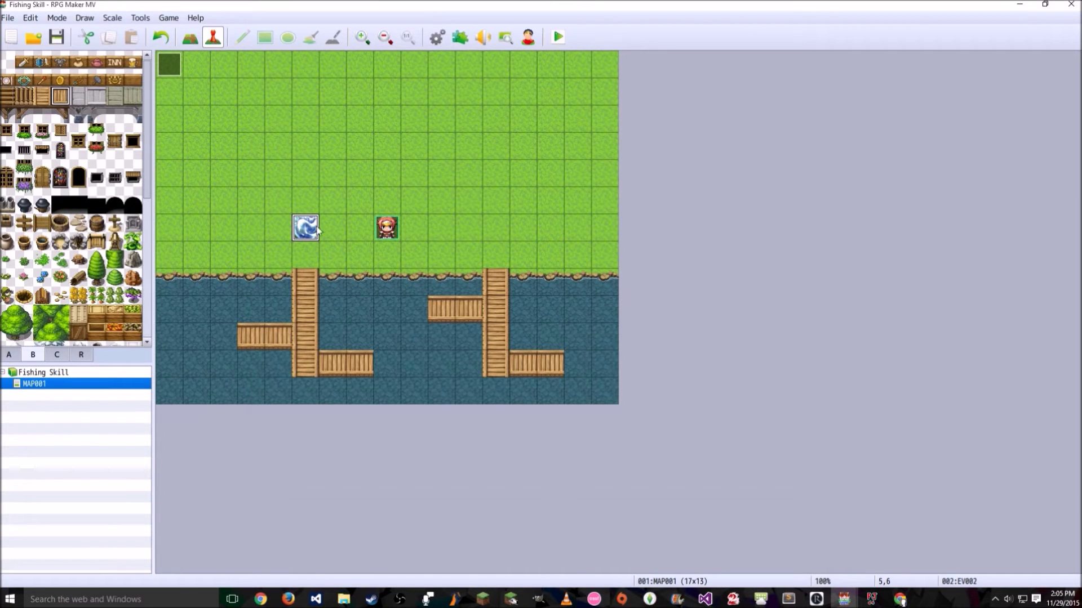
Paint an ice statue from tileset C above the crystal event
click(190, 37)
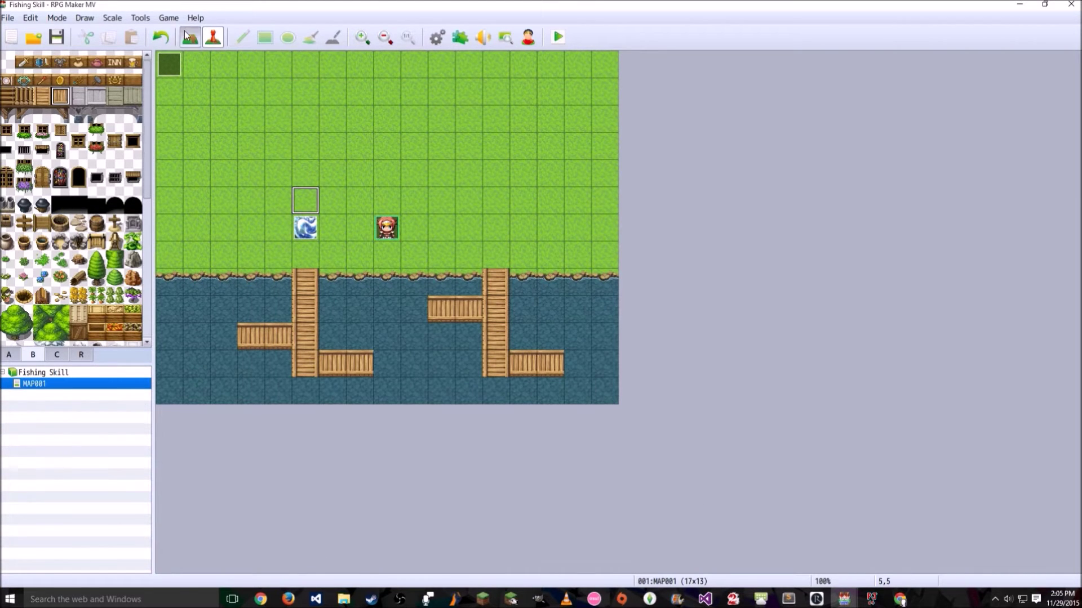
click(57, 355)
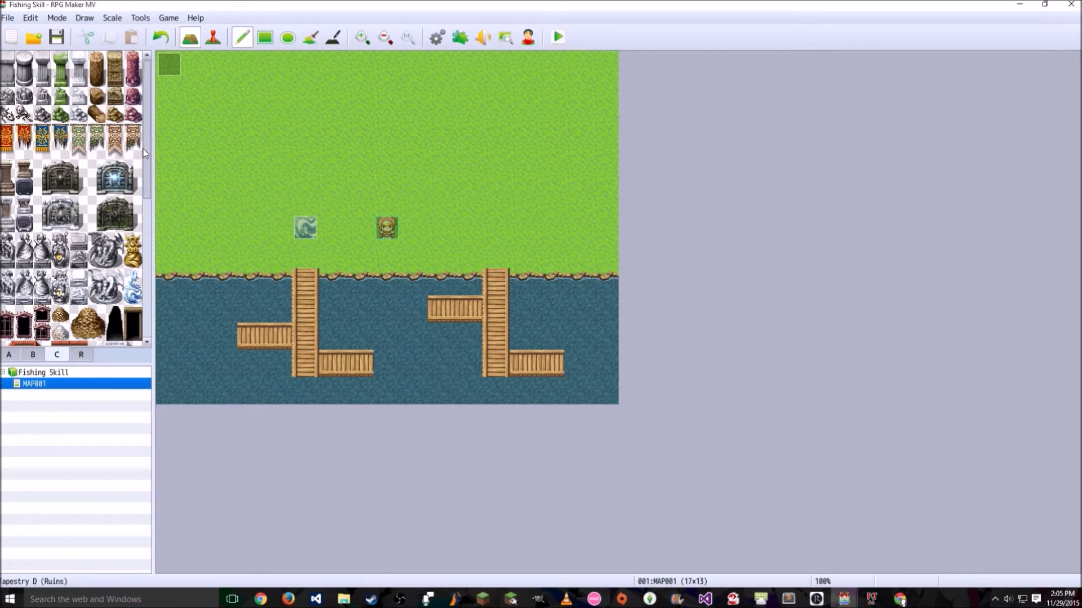
click(133, 278)
click(305, 201)
Create a new event EV003 on a water tile below the pier
key(F6)
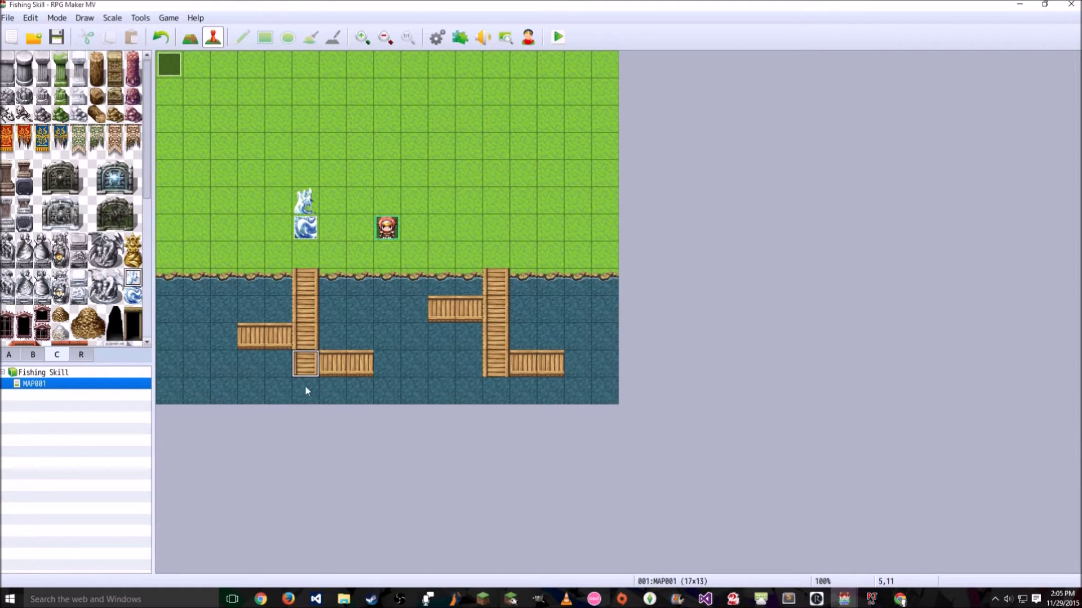
click(389, 392)
click(417, 400)
double_click(305, 397)
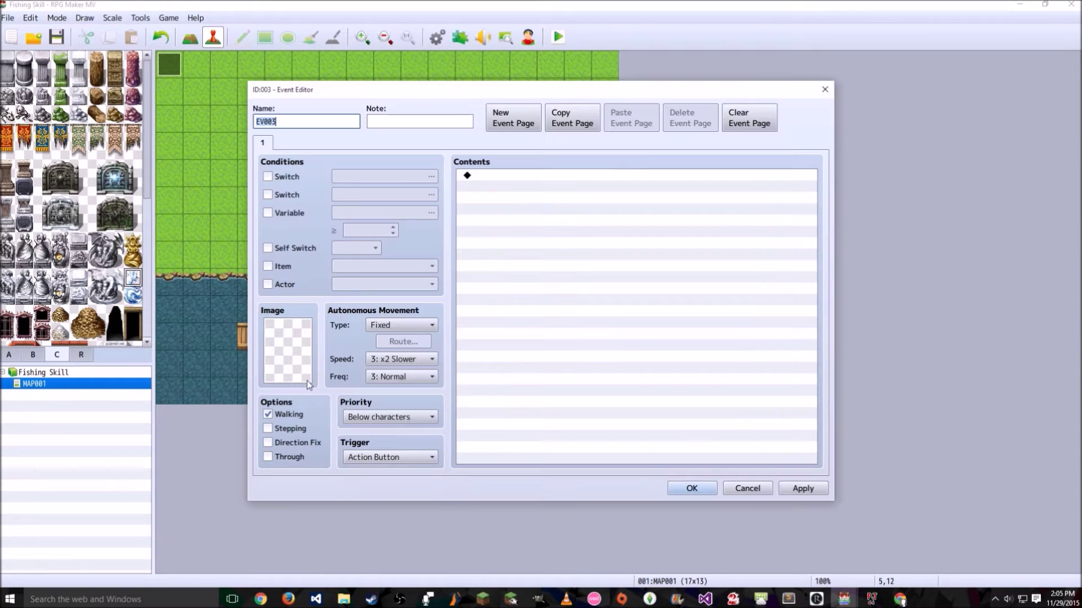
Give event EV003 the light-blue sparkle sprite from the !Other2 sheet
double_click(286, 342)
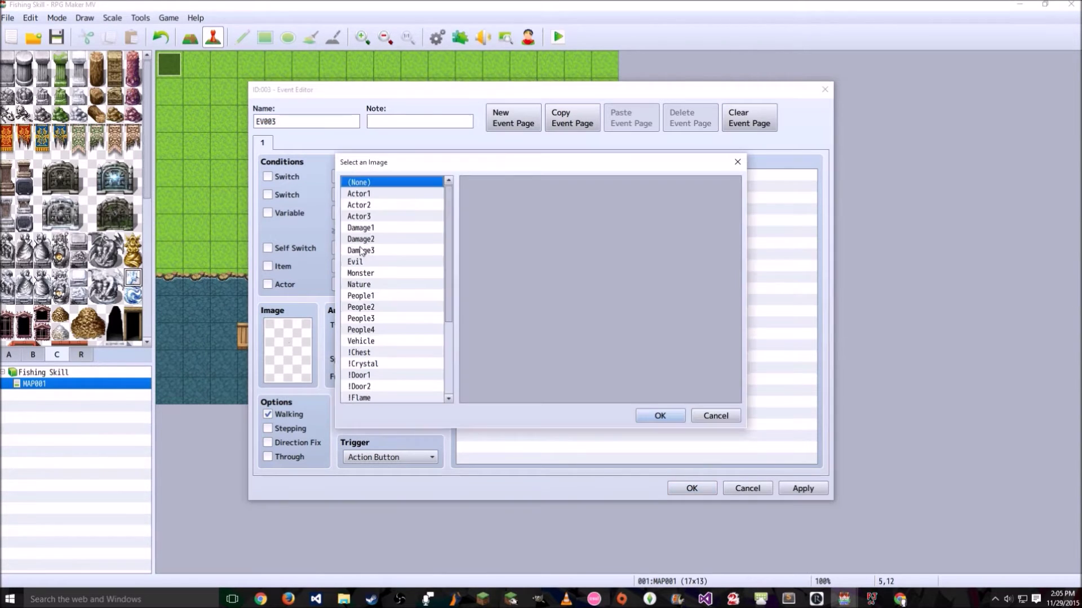
drag(447, 210, 468, 344)
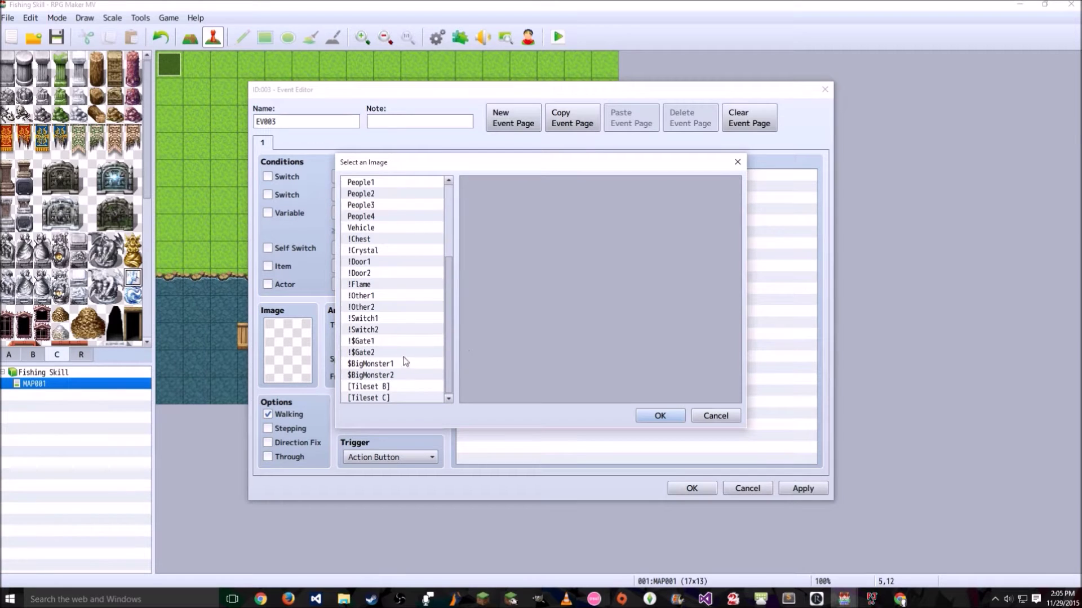
click(395, 307)
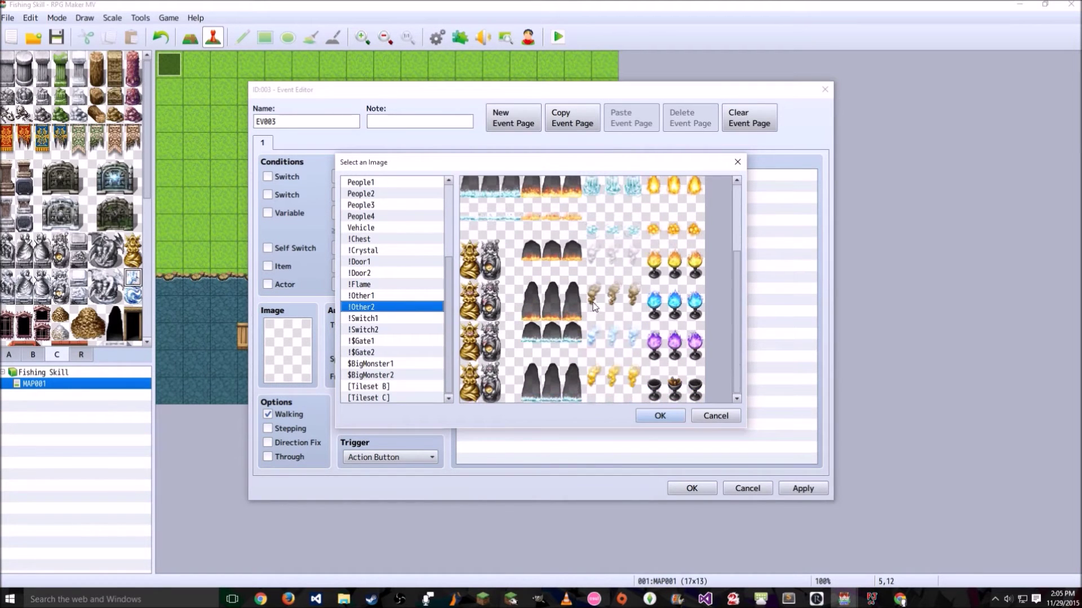
scroll(594, 307, up, 2)
double_click(597, 292)
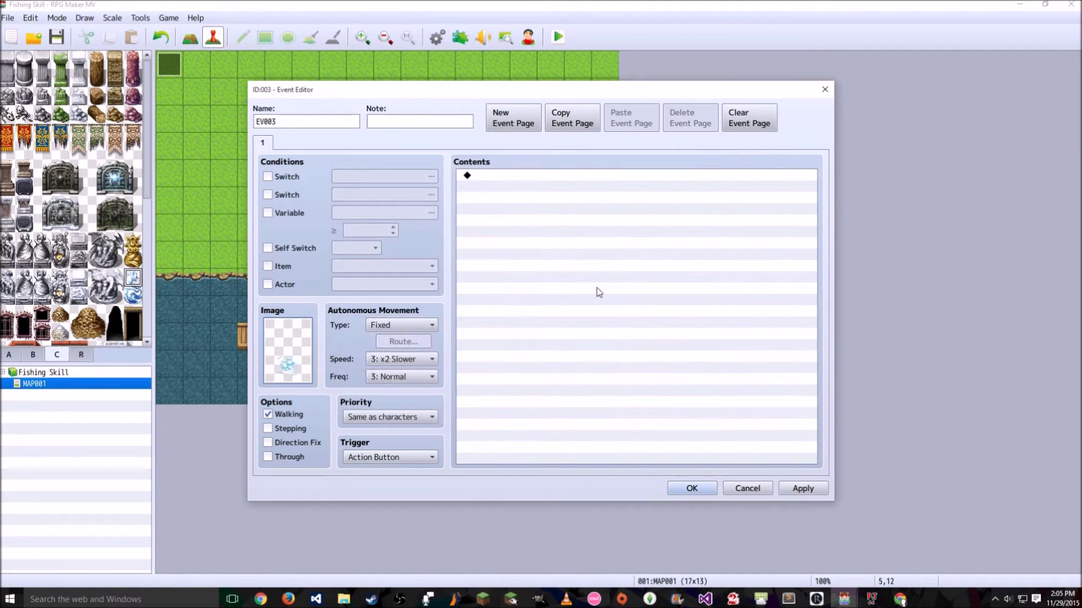
Make EV003 step in place instead of walking and open its event command list
click(280, 430)
click(282, 415)
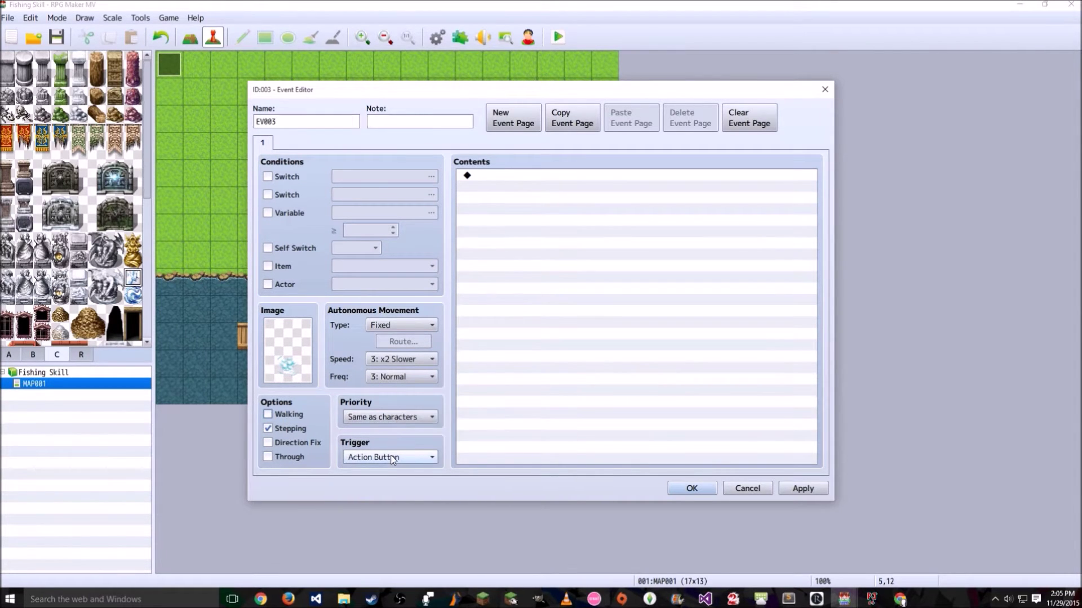
double_click(502, 175)
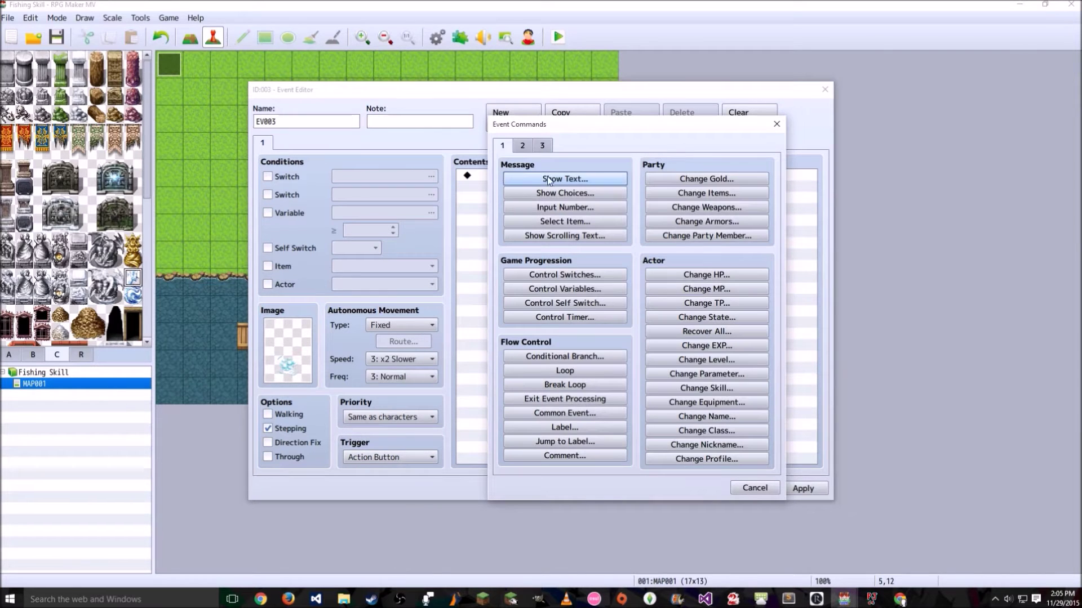
Add a Control Switches command and name switch 0002 'Cast'
click(569, 275)
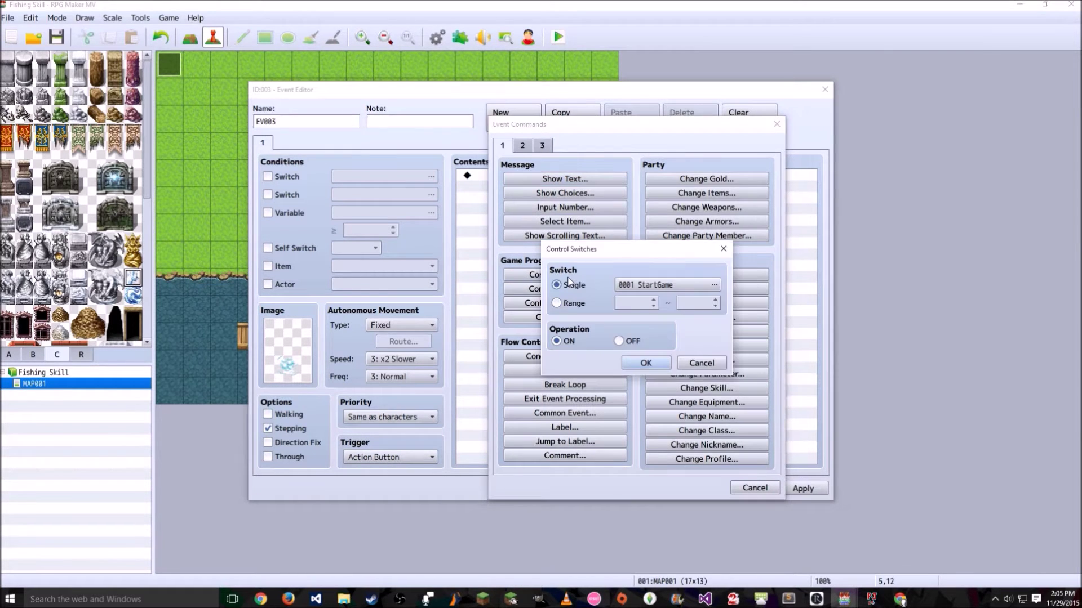
click(688, 284)
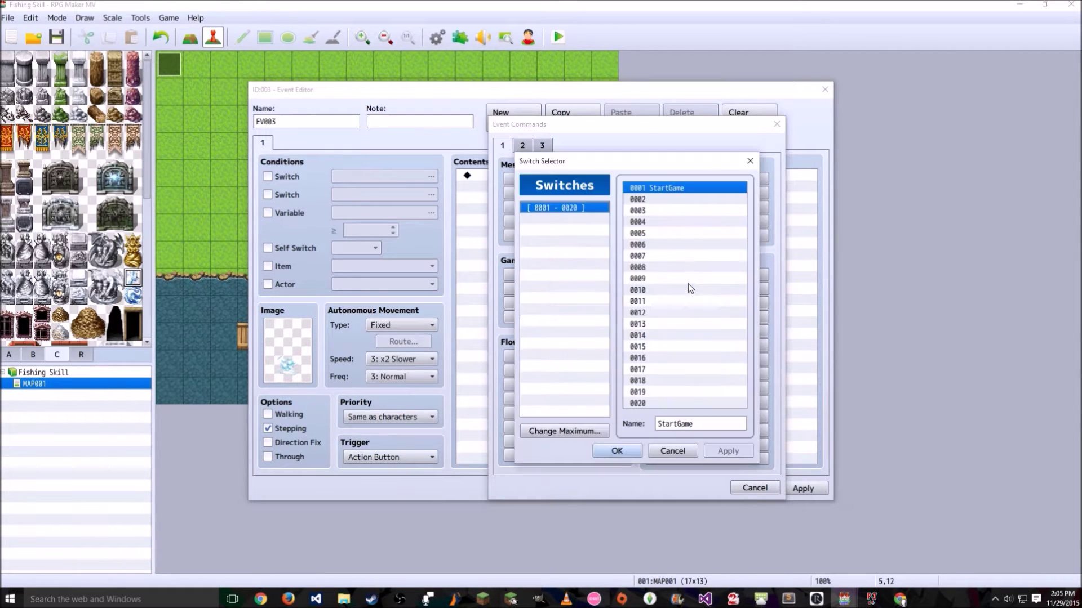
click(672, 199)
text(cC)
key(BackSpace)
key(BackSpace)
text(Cast)
click(617, 451)
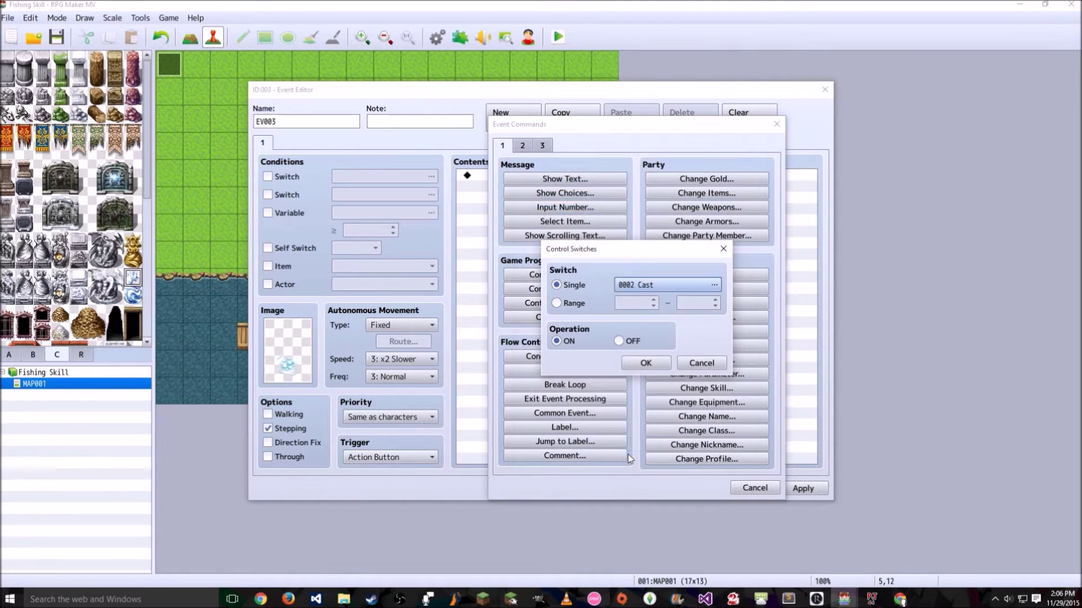
Set the Cast switch to ON and save the event onto the map
click(646, 363)
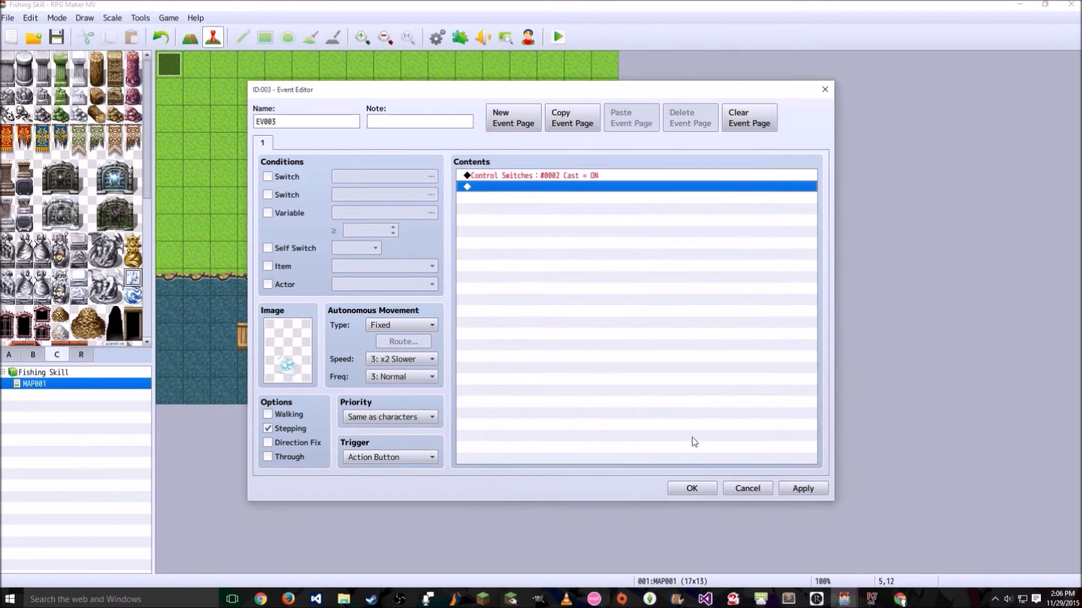
click(693, 488)
click(359, 173)
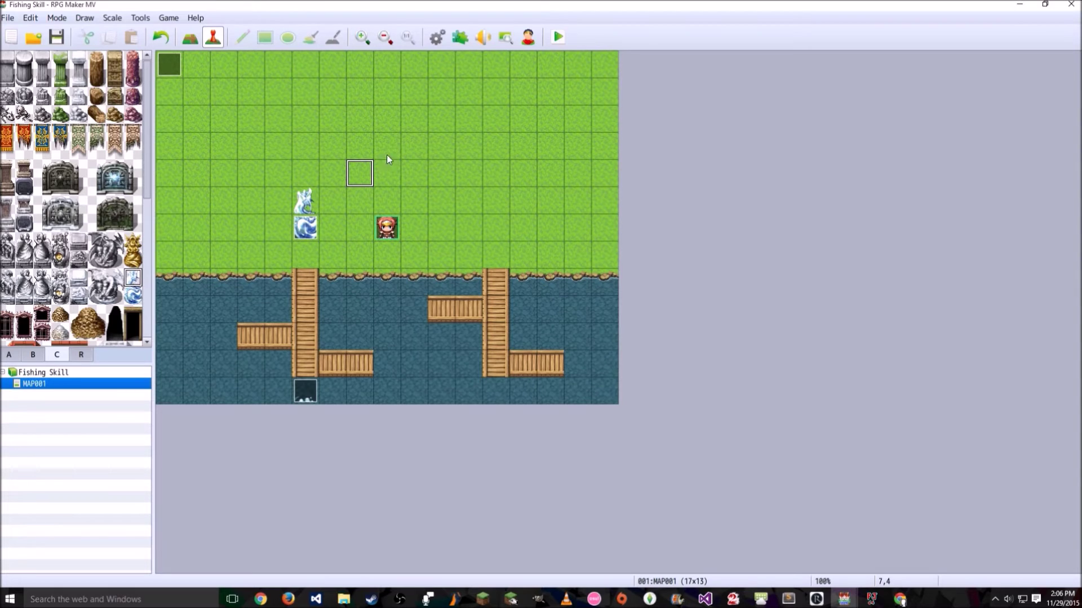
Raise the Items database maximum to 6 entries
click(438, 37)
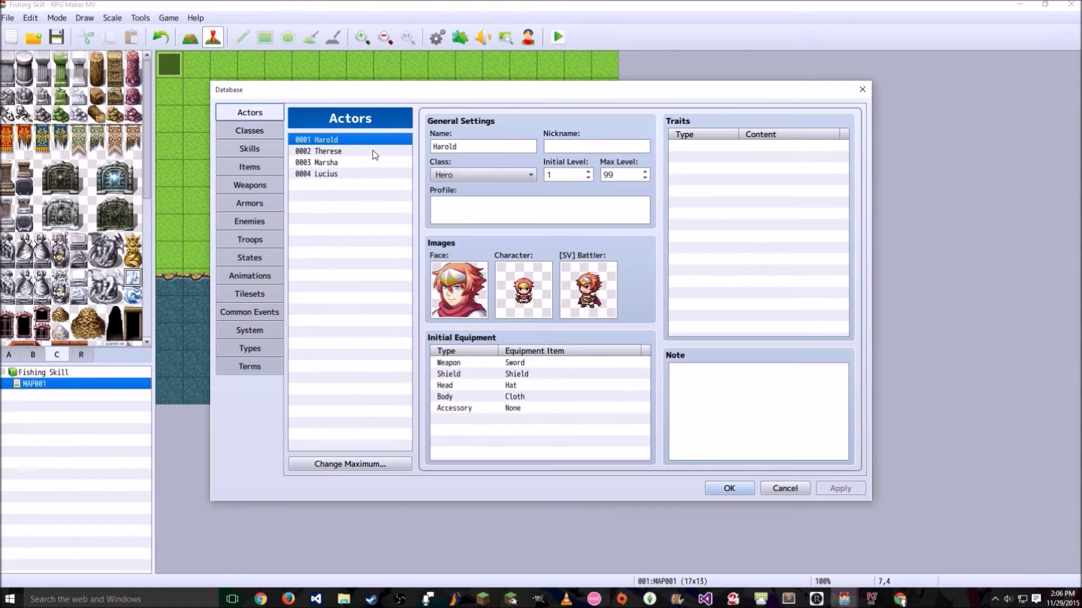
click(250, 166)
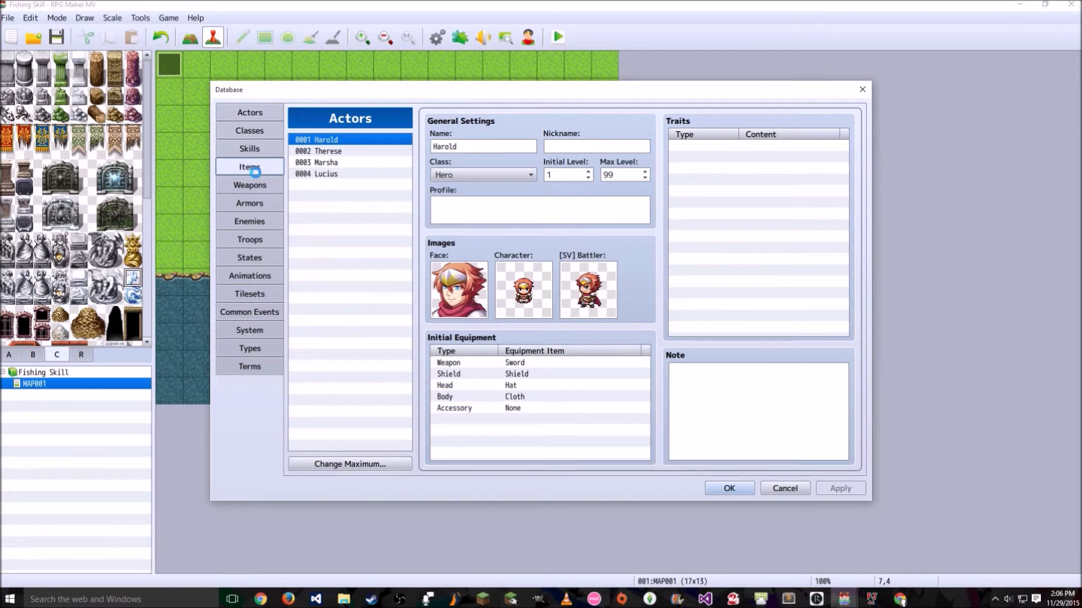
click(351, 461)
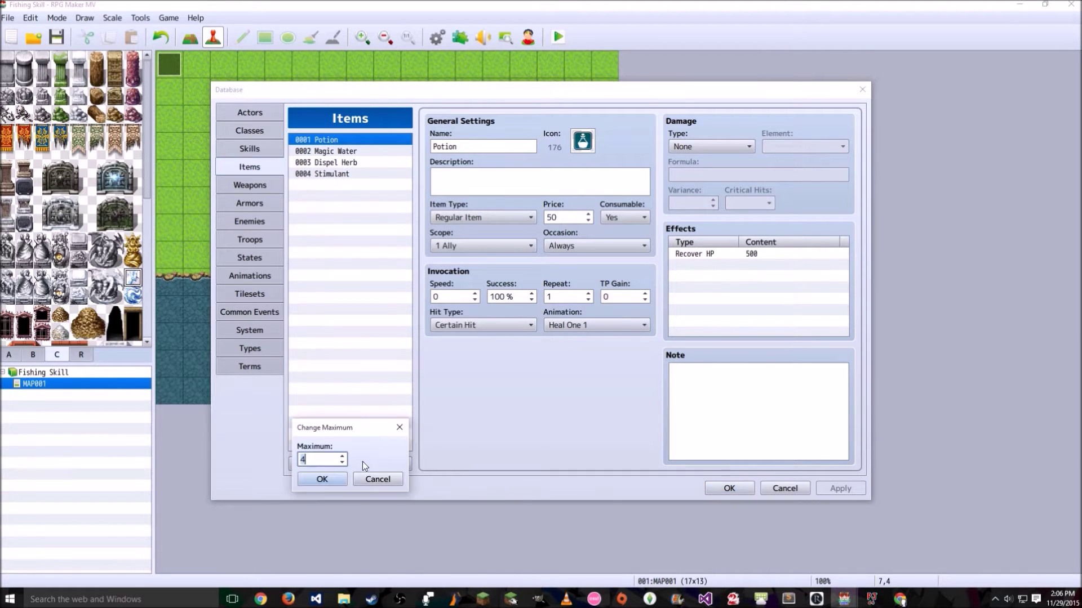
text(6)
click(321, 479)
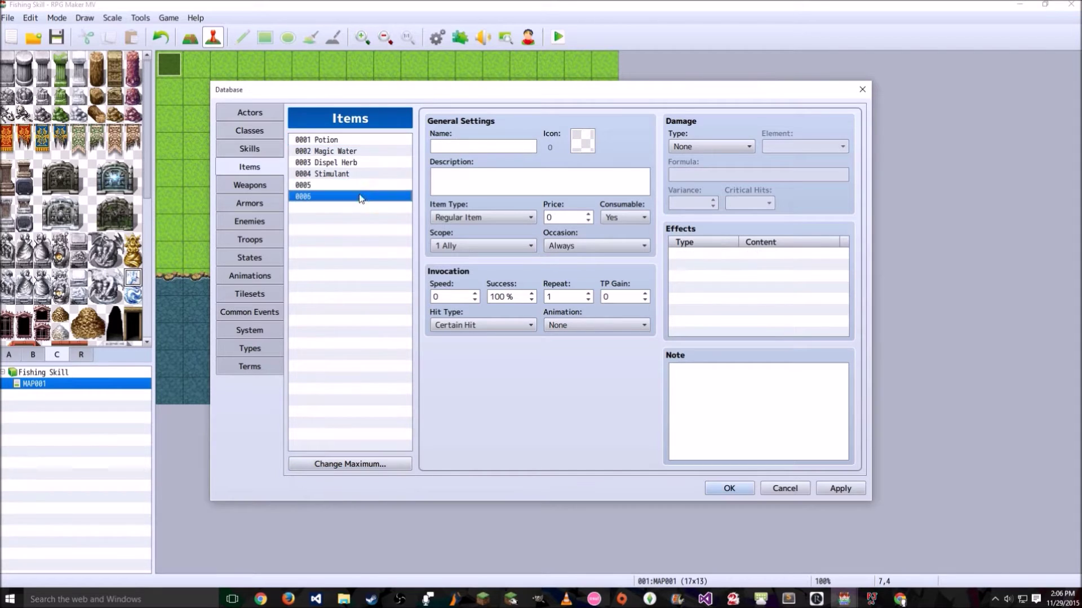
Name item 0005 '10% Fish' and item 0006 '30% Fish'
click(352, 185)
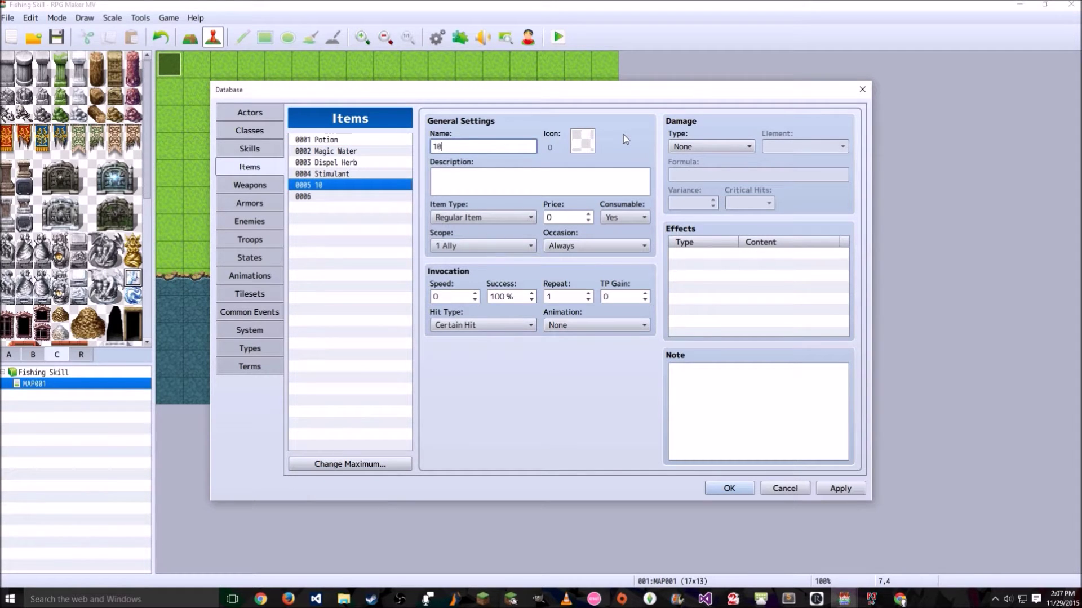
text(Fish)
click(389, 197)
click(453, 147)
text(30)
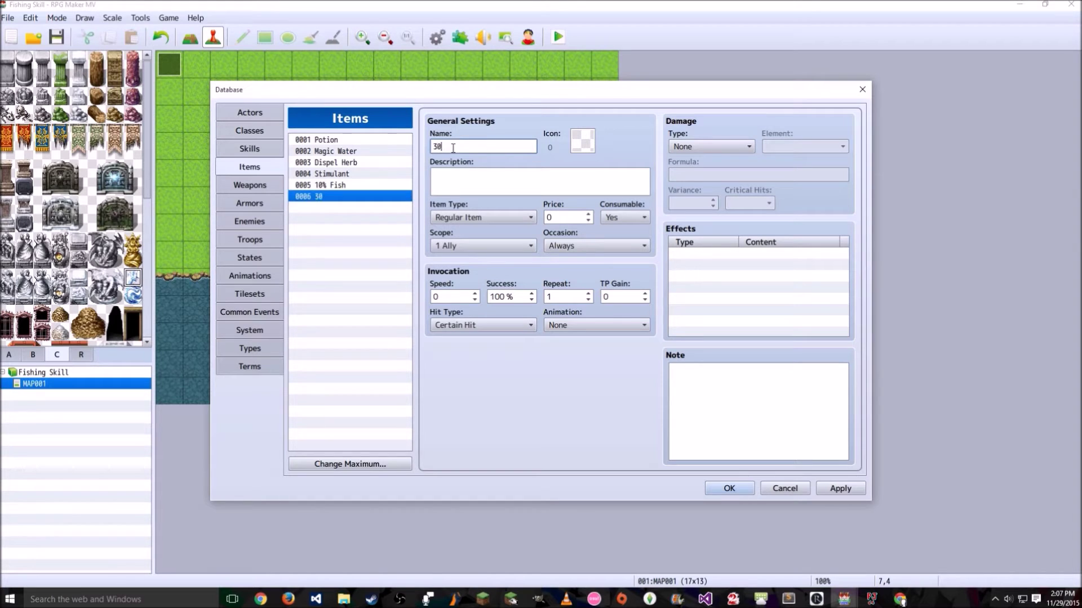
text(% Fish)
click(585, 144)
Assign icon 260 to the 30% Fish item and the 10% Fish item
scroll(494, 332, down, 5)
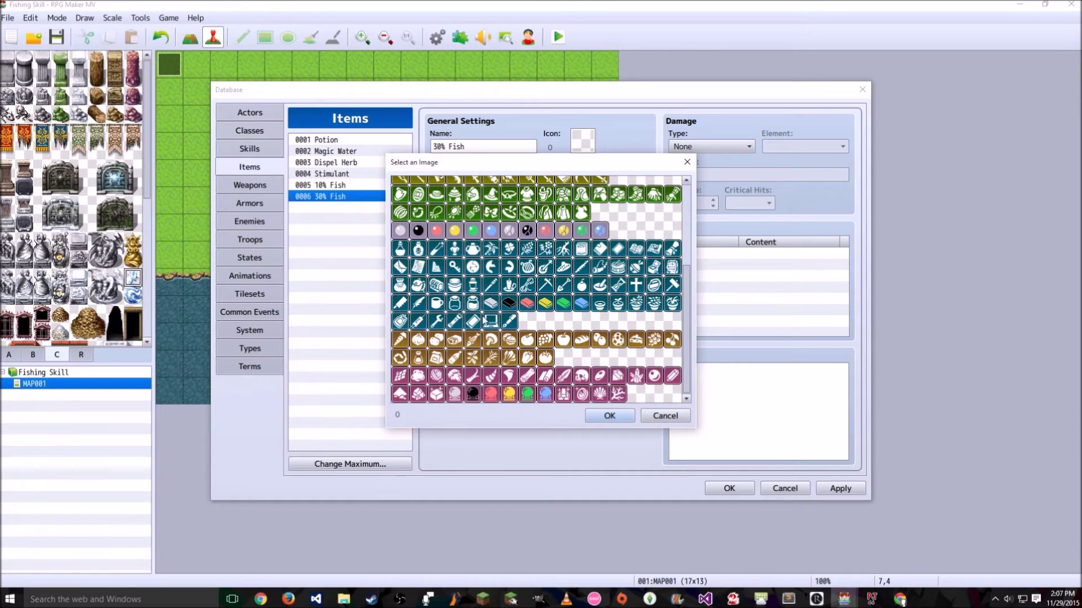
double_click(473, 358)
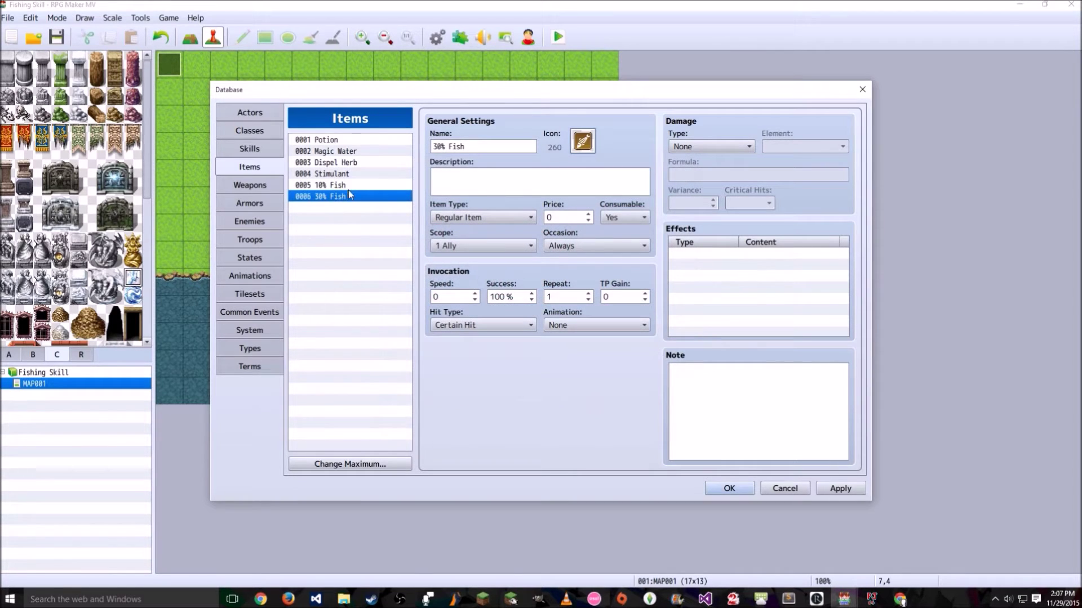
click(338, 185)
click(589, 145)
click(520, 287)
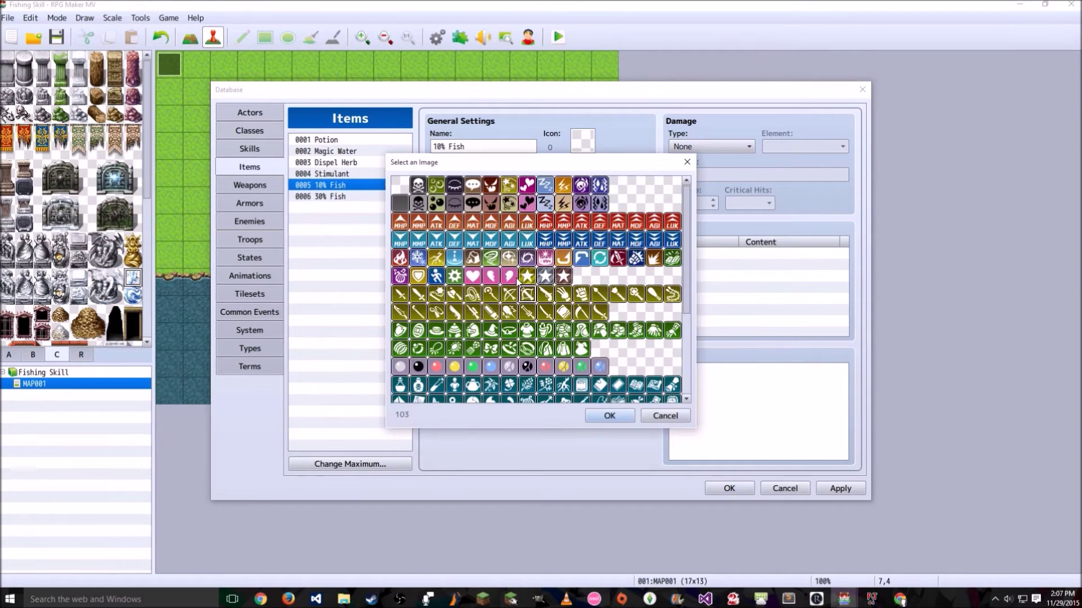
scroll(519, 283, down, 5)
double_click(473, 340)
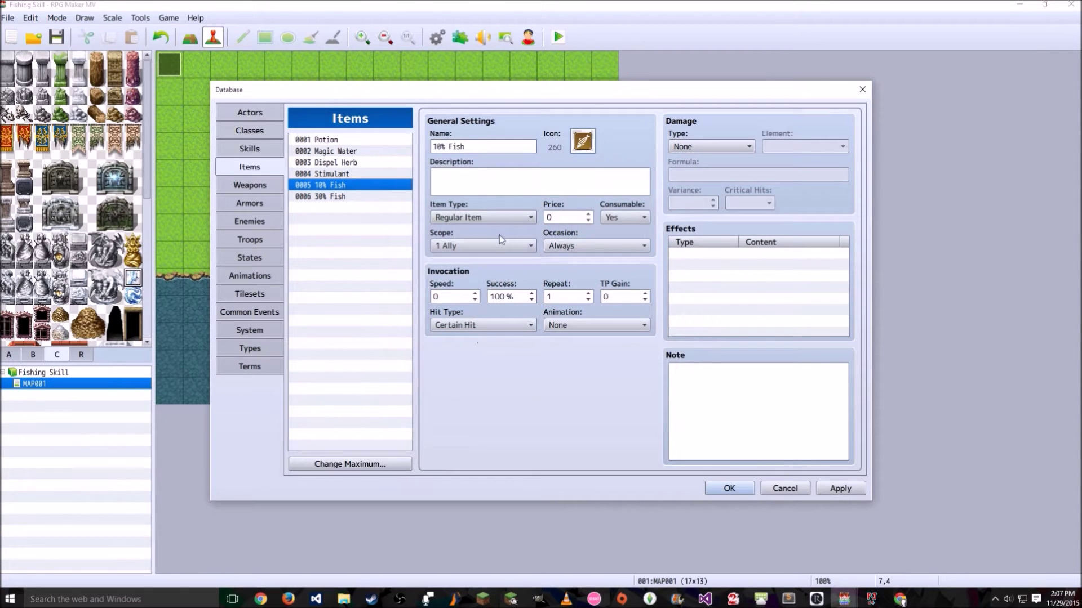